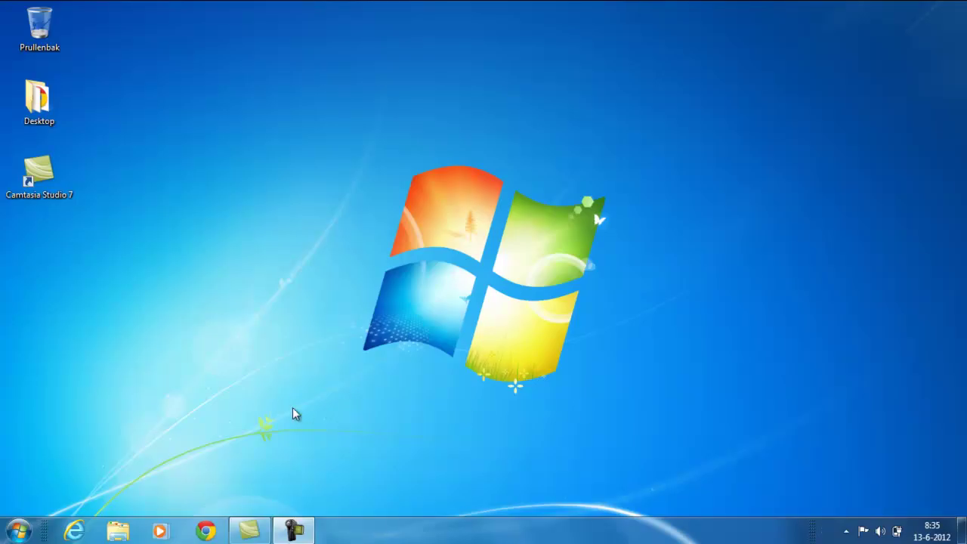
- Search the Start menu for msconfig to open System Configuration, then move its window higher
{"action": "left_click_drag", "start_coordinate": [296, 430], "coordinate": [771, 122]}
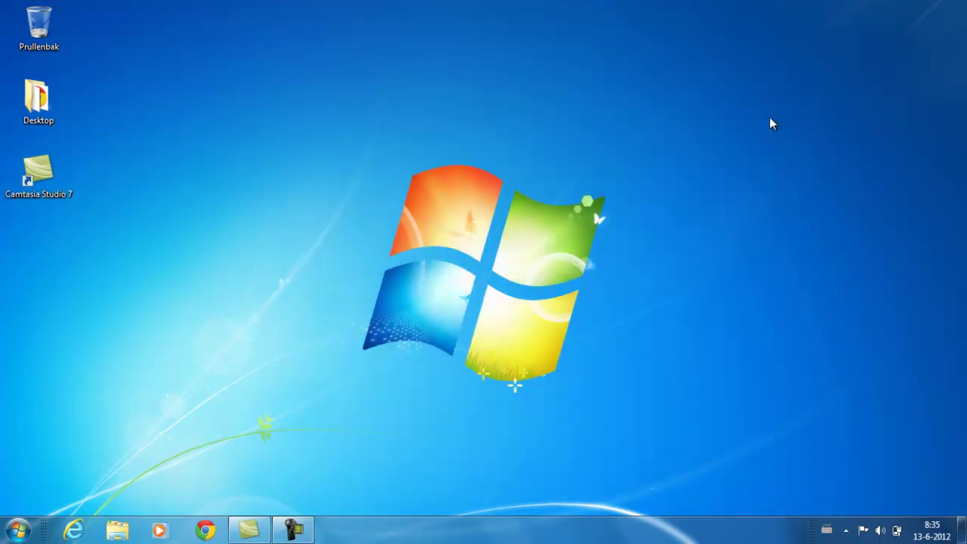
{"action": "left_click_drag", "start_coordinate": [668, 154], "coordinate": [653, 139]}
{"action": "left_click_drag", "start_coordinate": [90, 477], "coordinate": [311, 428]}
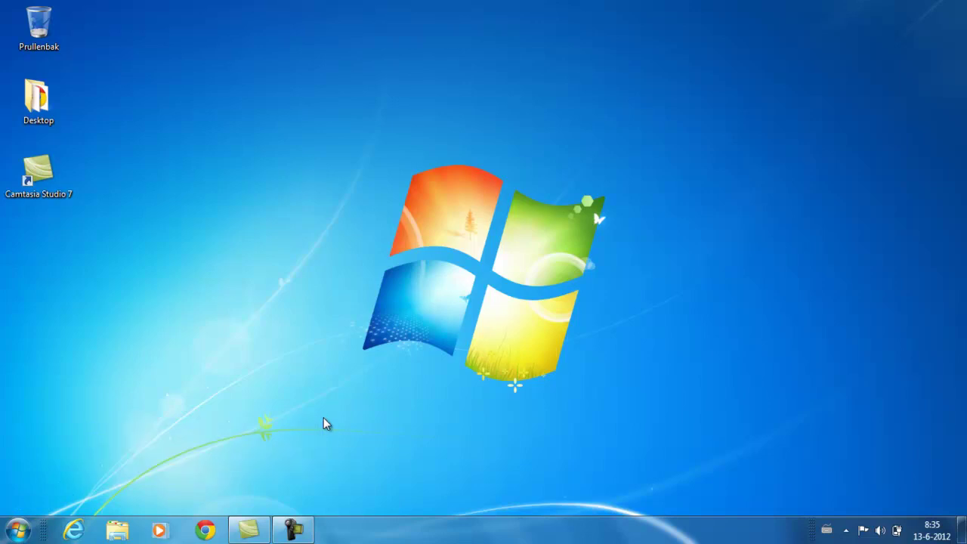
{"action": "left_click", "coordinate": [19, 530]}
{"action": "left_click", "coordinate": [53, 494]}
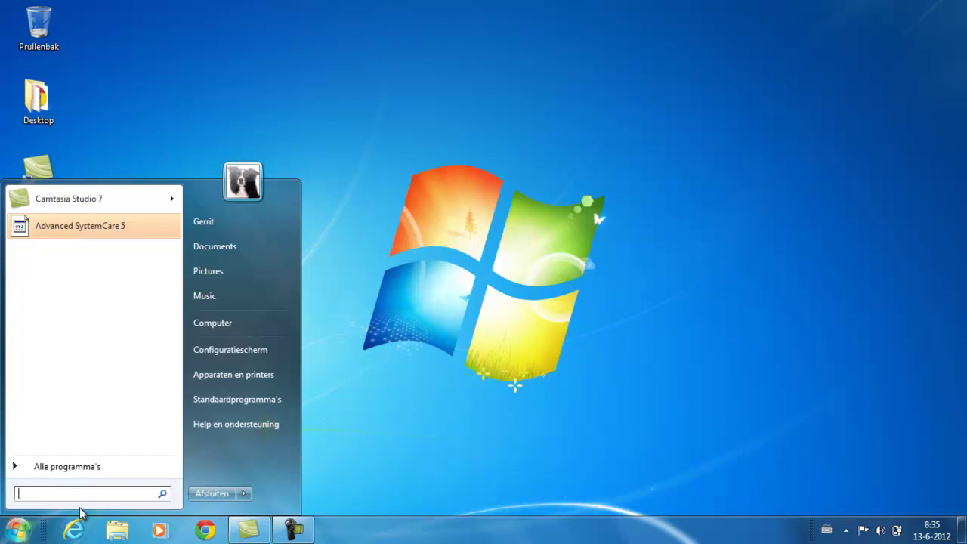
{"action": "type", "text": "msconfig"}
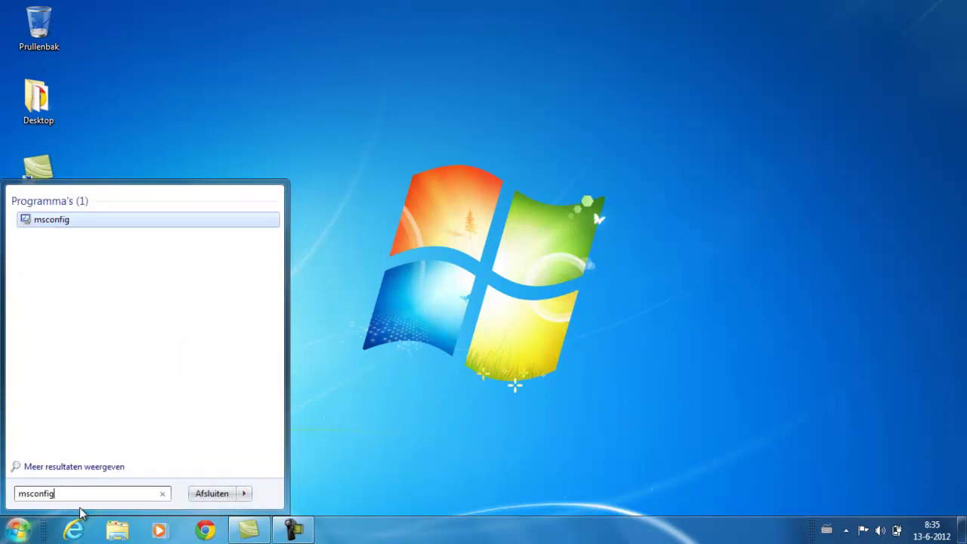
{"action": "key", "text": "Return"}
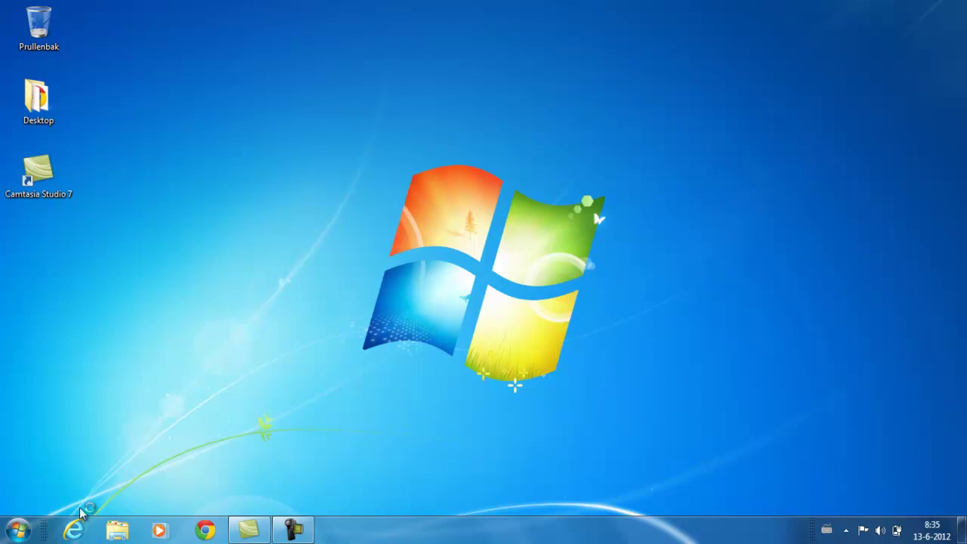
{"action": "left_click_drag", "start_coordinate": [447, 111], "coordinate": [453, 76]}
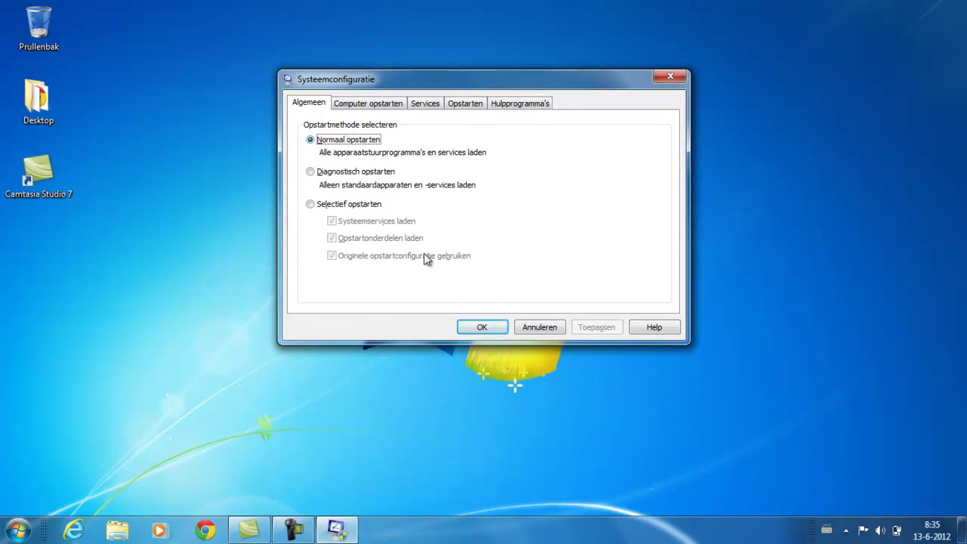
- Limit the number of processors to 4 in the Computer opstarten advanced boot options
{"action": "left_click", "coordinate": [369, 107]}
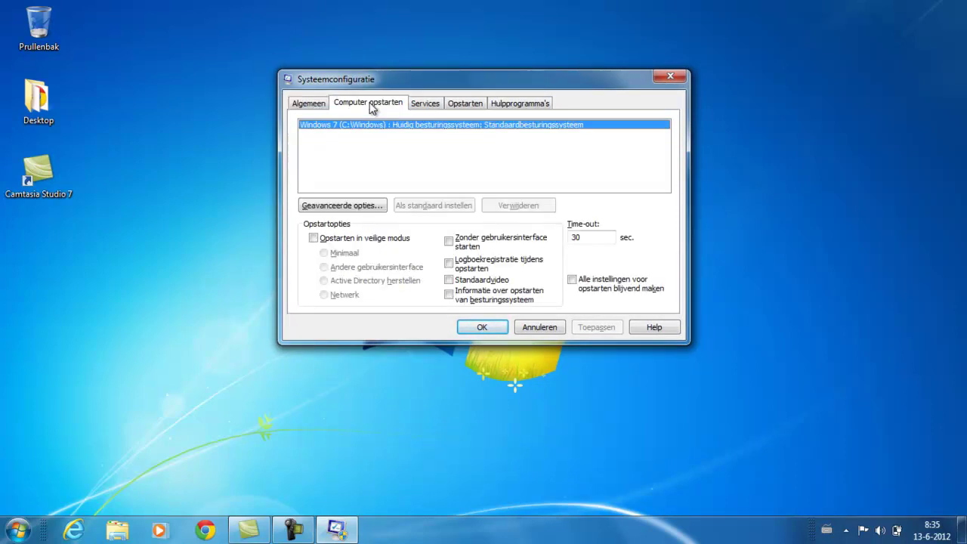
{"action": "left_click_drag", "start_coordinate": [380, 84], "coordinate": [332, 38]}
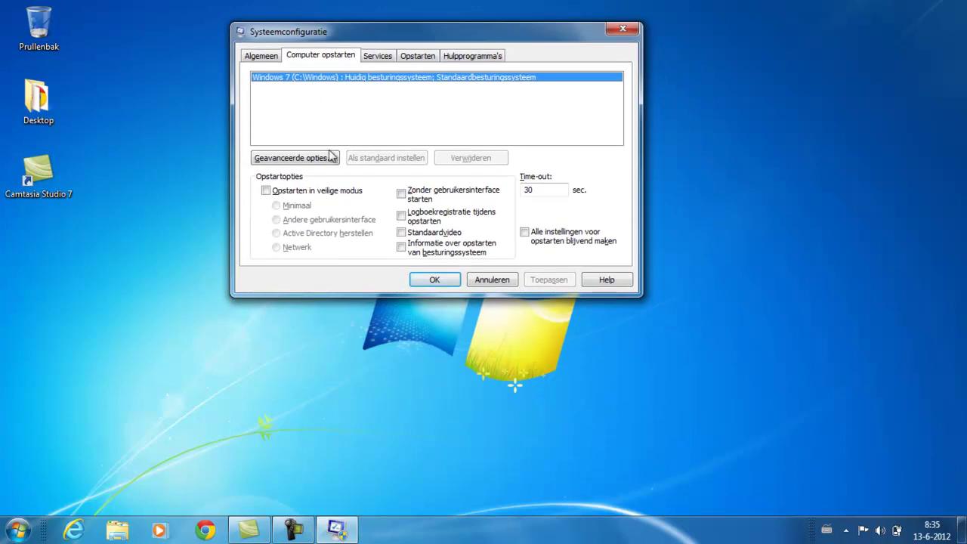
{"action": "left_click", "coordinate": [296, 166]}
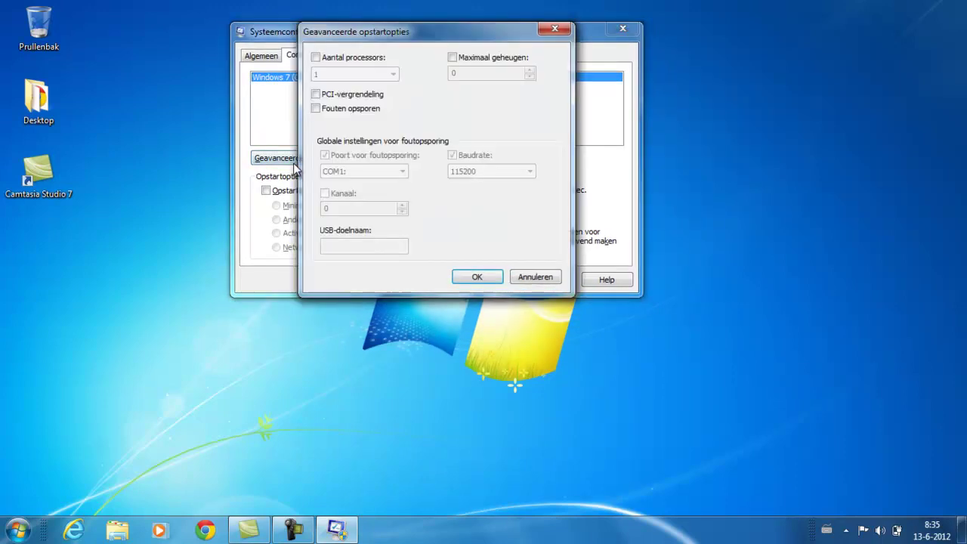
{"action": "left_click", "coordinate": [317, 59]}
{"action": "left_click", "coordinate": [330, 74]}
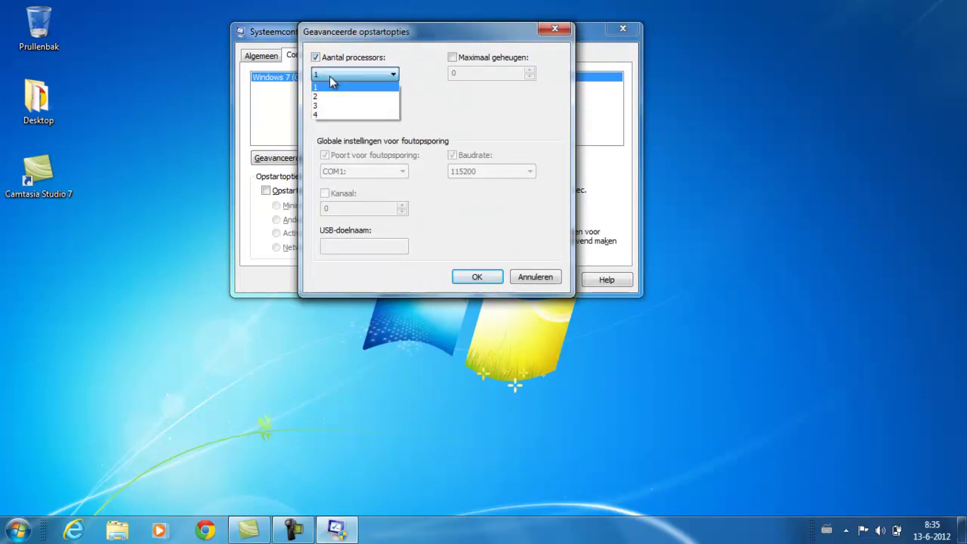
{"action": "left_click", "coordinate": [320, 115]}
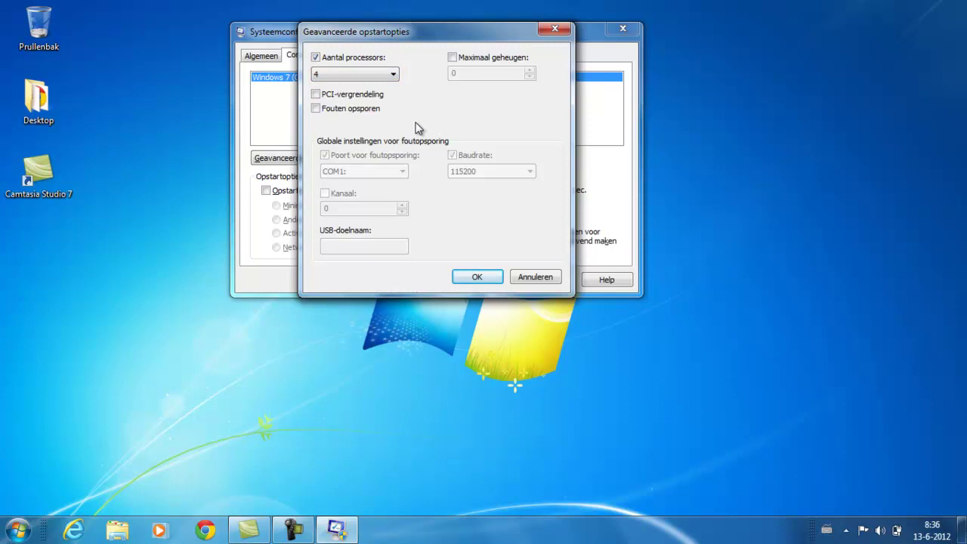
{"action": "left_click", "coordinate": [469, 277]}
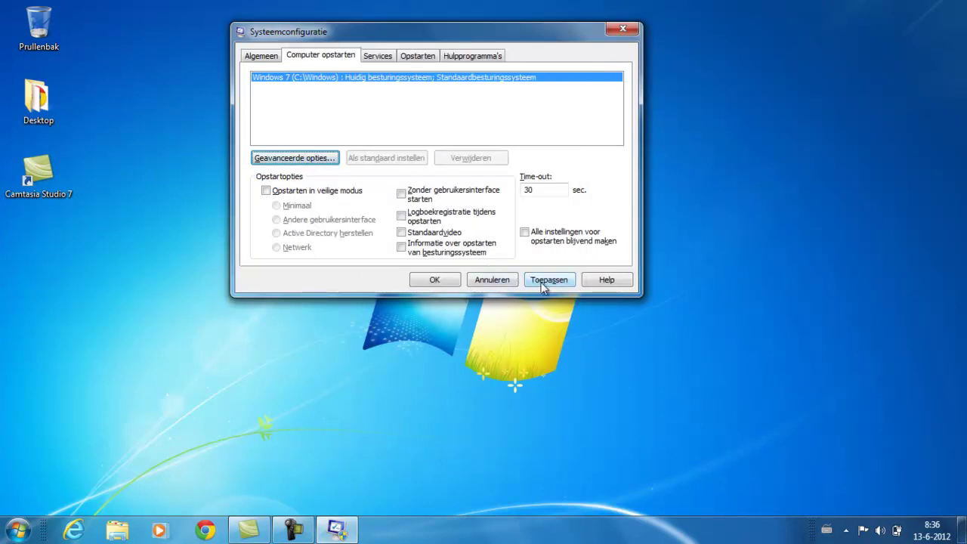
- Apply the boot settings and leave the boot time-out at 30 seconds
{"action": "left_click", "coordinate": [543, 282]}
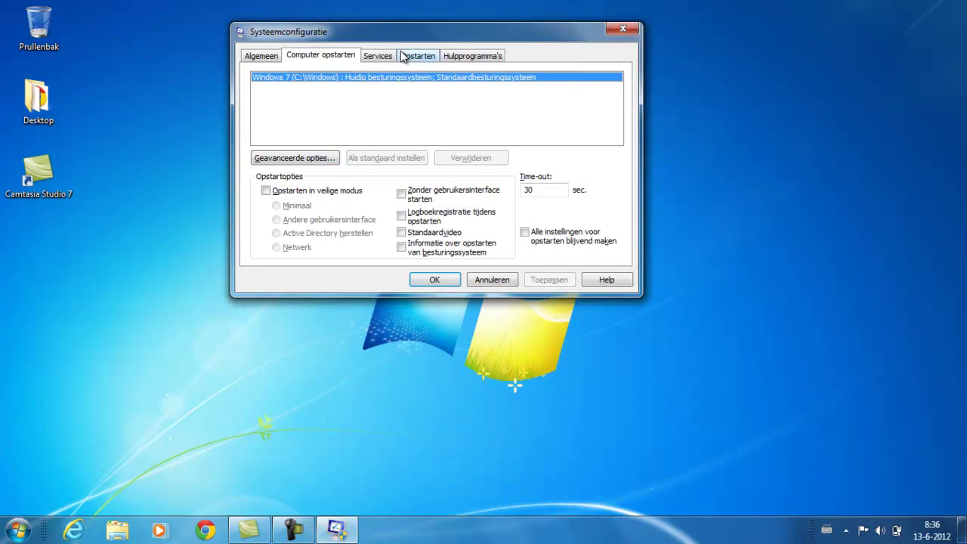
{"action": "left_click_drag", "start_coordinate": [406, 45], "coordinate": [447, 83]}
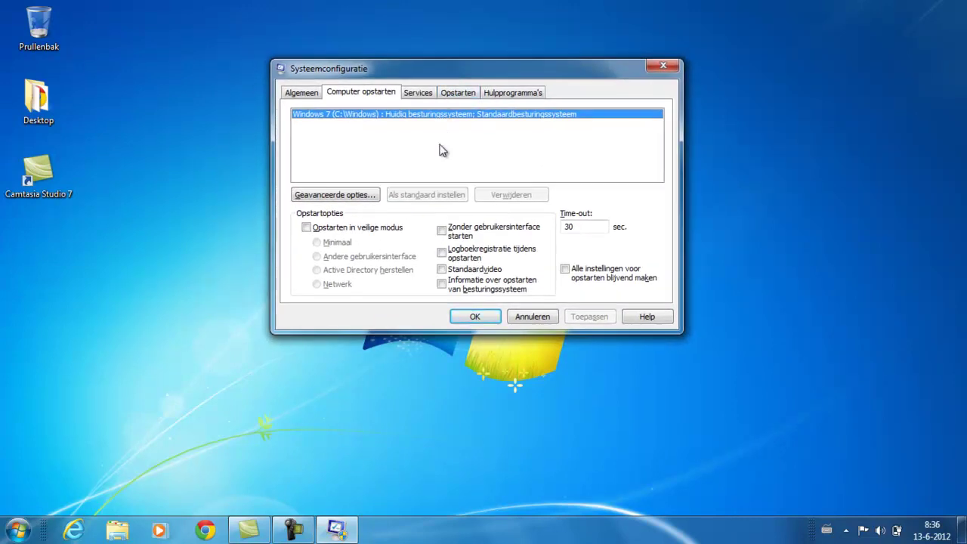
{"action": "left_click", "coordinate": [587, 228]}
{"action": "left_click_drag", "start_coordinate": [588, 227], "coordinate": [556, 227]}
{"action": "left_click_drag", "start_coordinate": [451, 64], "coordinate": [412, 47]}
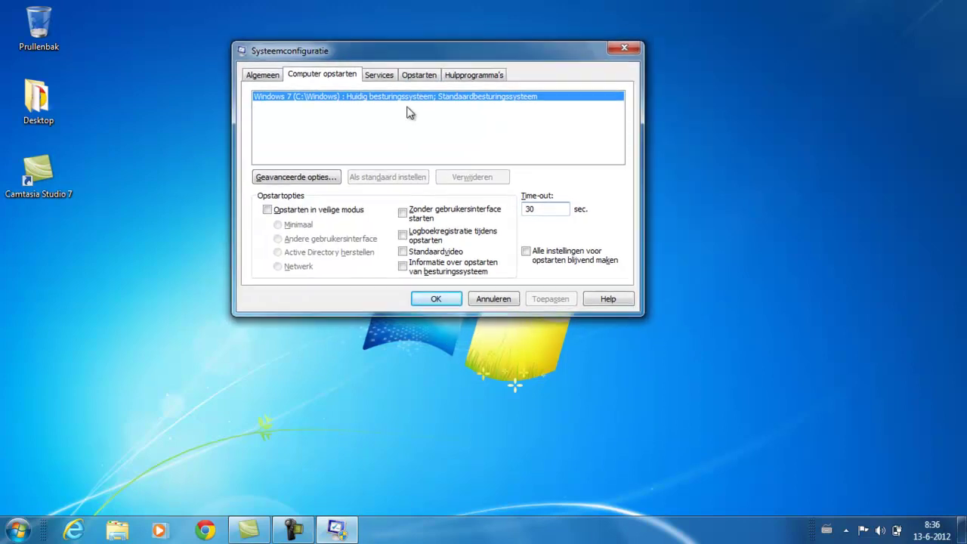
{"action": "left_click", "coordinate": [342, 111]}
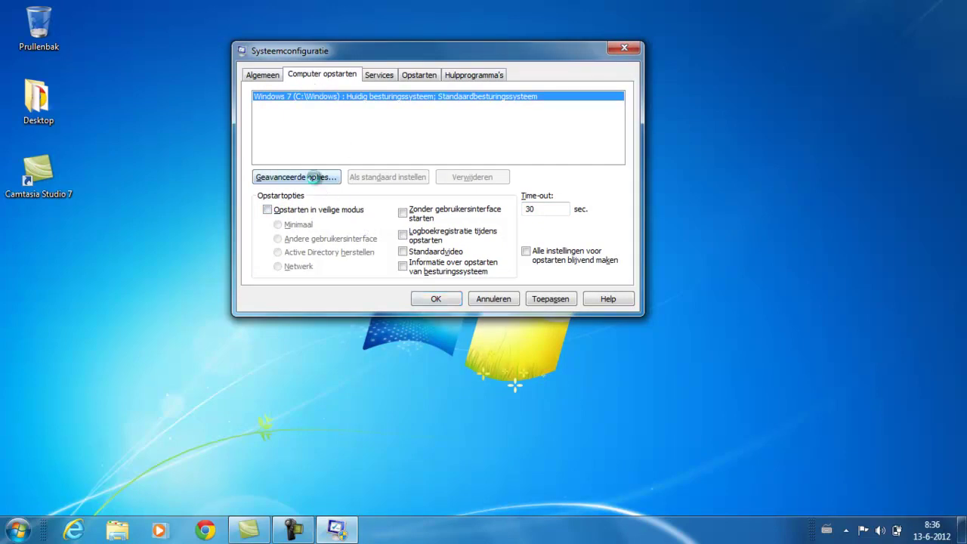
- Reopen the advanced boot options to confirm 4 processors is still set, then close them
{"action": "left_click", "coordinate": [323, 184]}
{"action": "left_click_drag", "start_coordinate": [373, 55], "coordinate": [361, 67]}
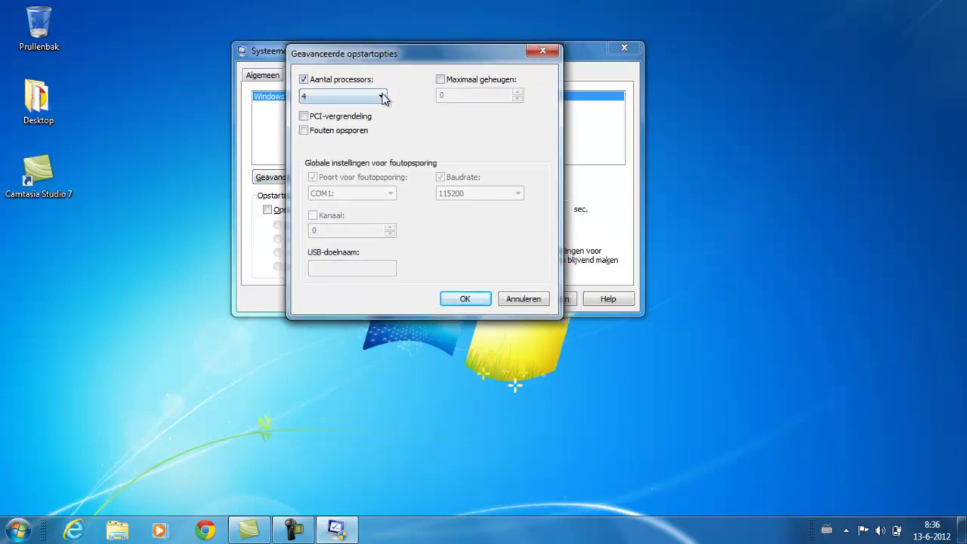
{"action": "left_click_drag", "start_coordinate": [434, 55], "coordinate": [220, 90]}
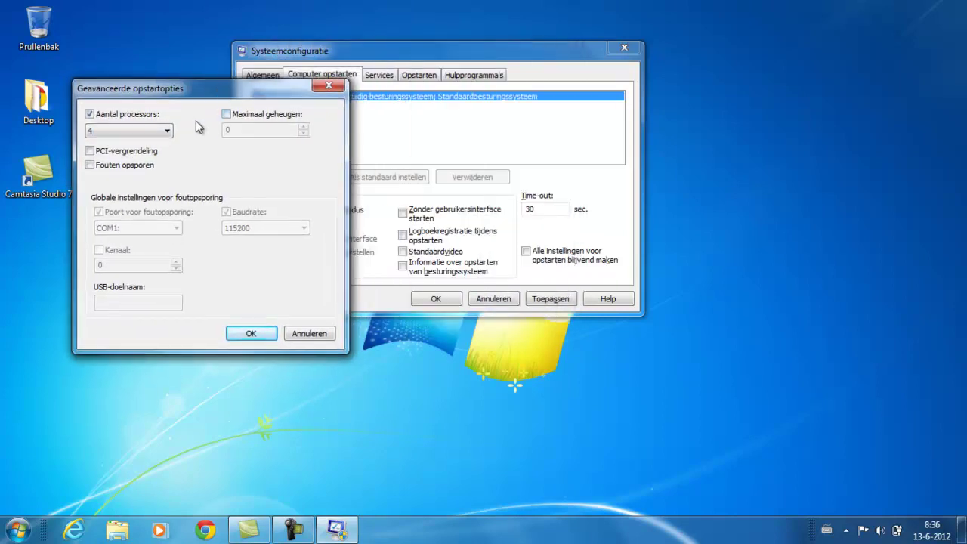
{"action": "left_click", "coordinate": [231, 336]}
{"action": "left_click_drag", "start_coordinate": [437, 62], "coordinate": [451, 76]}
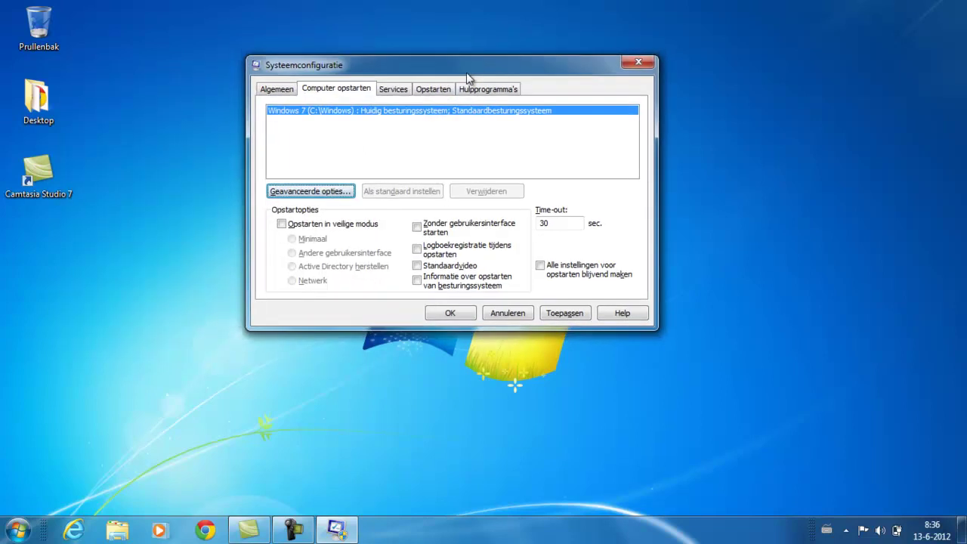
{"action": "left_click", "coordinate": [444, 94]}
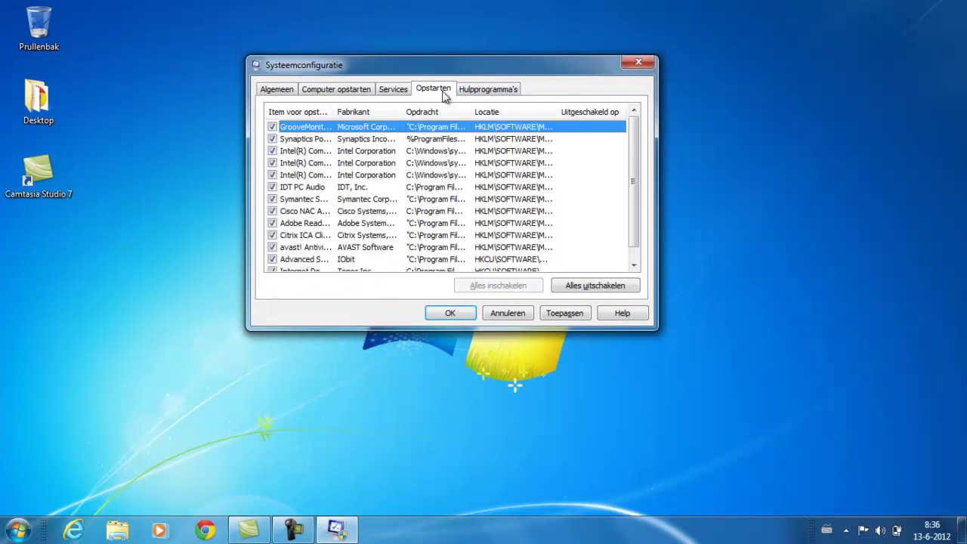
{"action": "left_click_drag", "start_coordinate": [467, 64], "coordinate": [466, 36]}
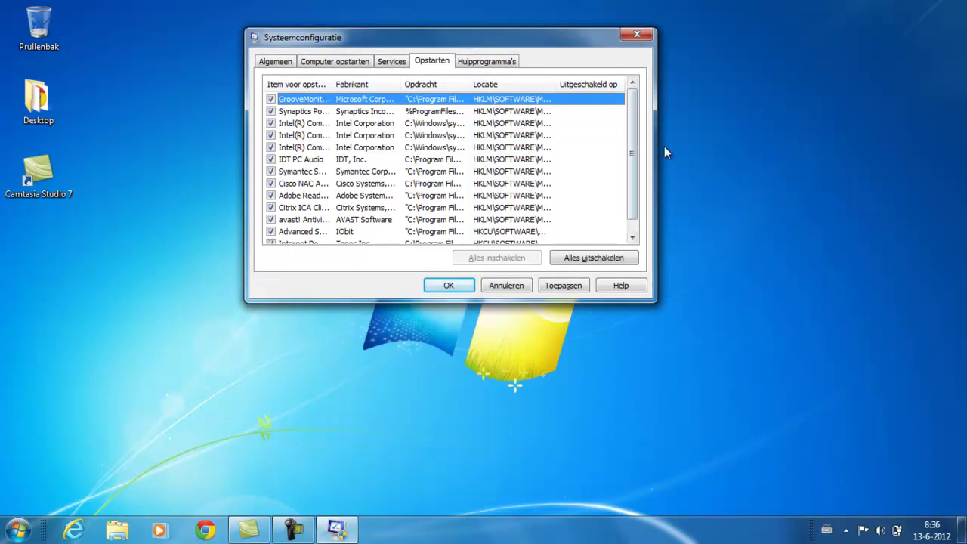
{"action": "scroll", "coordinate": [630, 146], "scroll_direction": "down", "scroll_amount": 1}
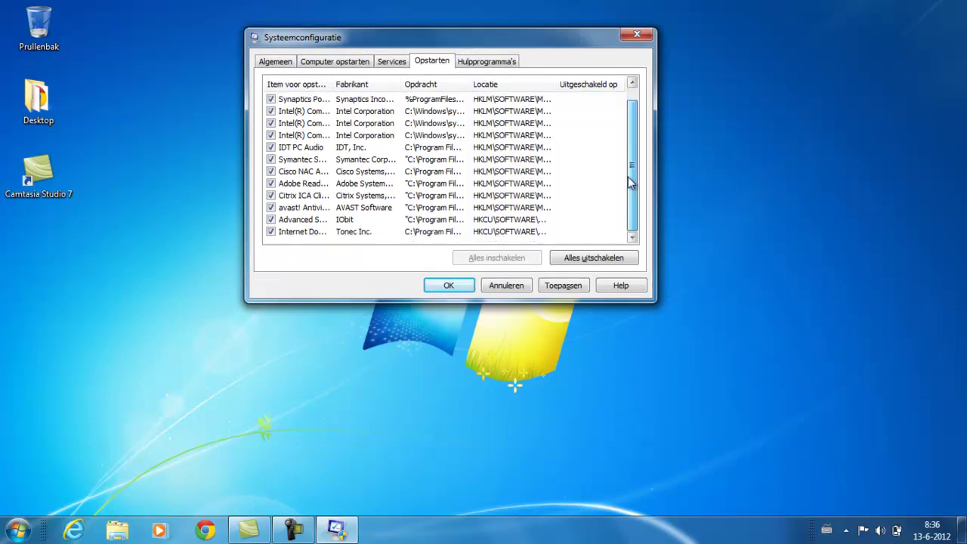
{"action": "left_click_drag", "start_coordinate": [333, 83], "coordinate": [463, 81]}
{"action": "scroll", "coordinate": [431, 136], "scroll_direction": "down", "scroll_amount": 1}
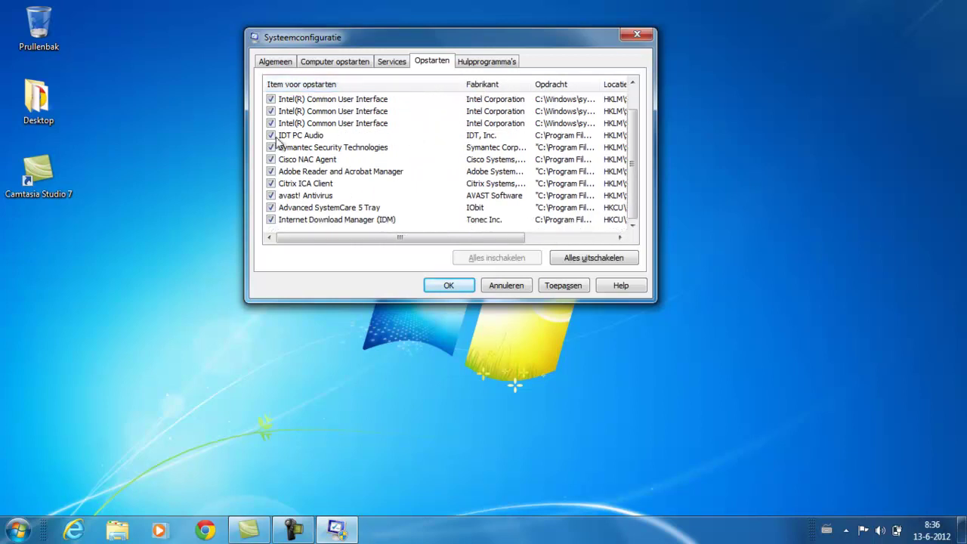
{"action": "left_click", "coordinate": [296, 160]}
{"action": "left_click", "coordinate": [302, 138]}
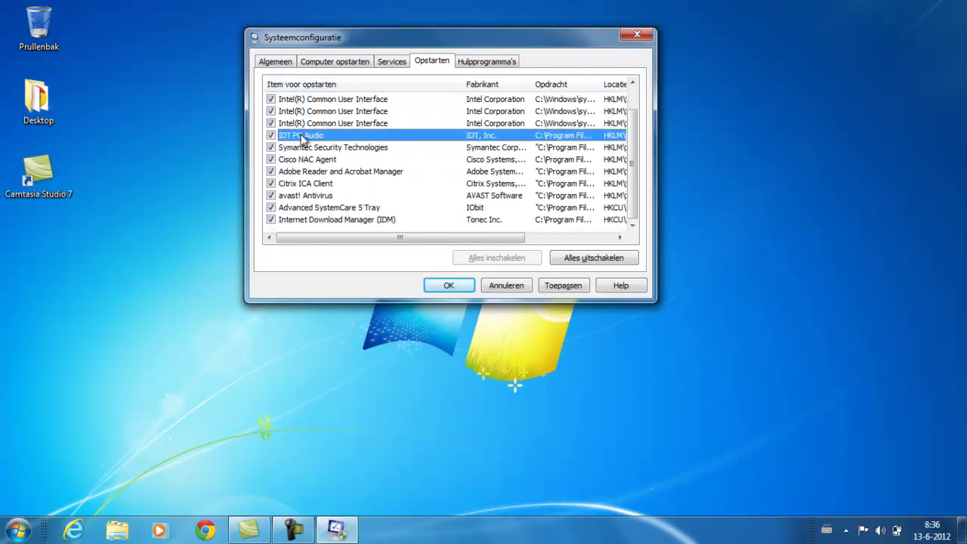
{"action": "left_click", "coordinate": [357, 221]}
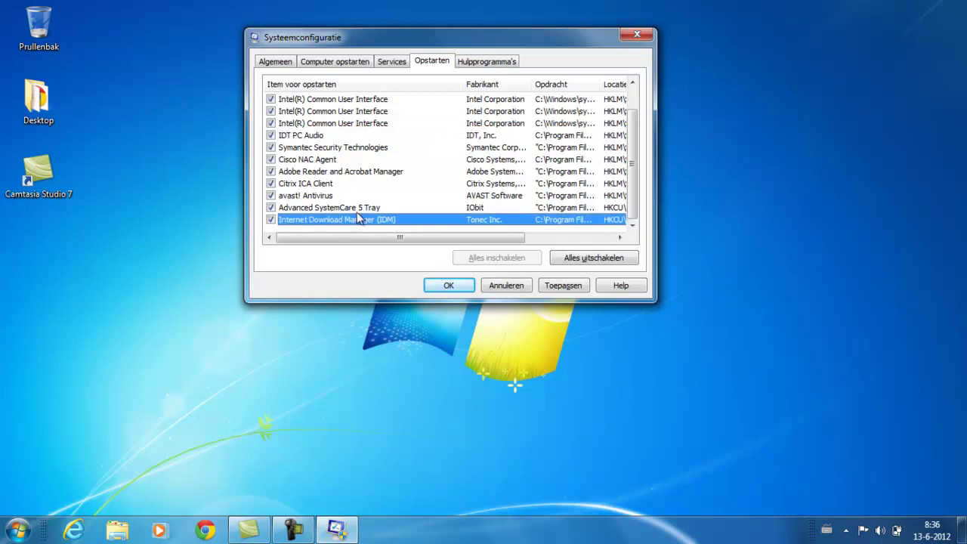
{"action": "left_click", "coordinate": [361, 209]}
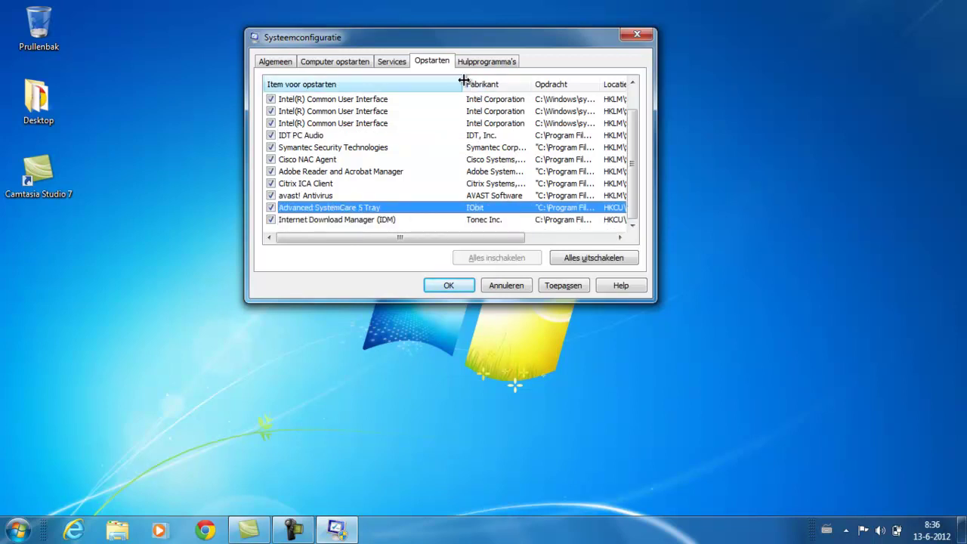
{"action": "mouse_move", "coordinate": [460, 83]}
{"action": "left_mouse_down"}
{"action": "mouse_move", "coordinate": [478, 83]}
{"action": "mouse_move", "coordinate": [451, 84]}
{"action": "left_mouse_up"}
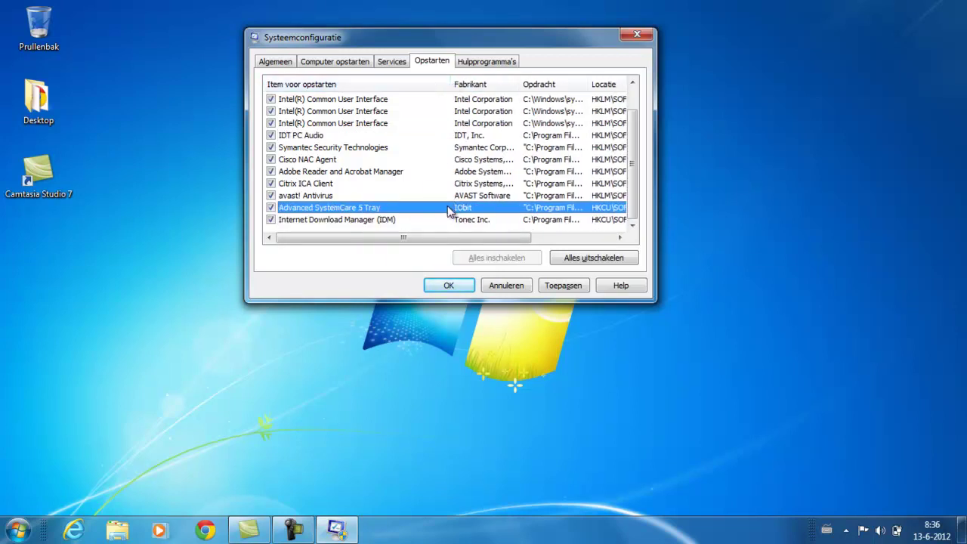
{"action": "mouse_move", "coordinate": [529, 44]}
{"action": "left_mouse_down"}
{"action": "mouse_move", "coordinate": [558, 37]}
{"action": "mouse_move", "coordinate": [524, 33]}
{"action": "left_mouse_up"}
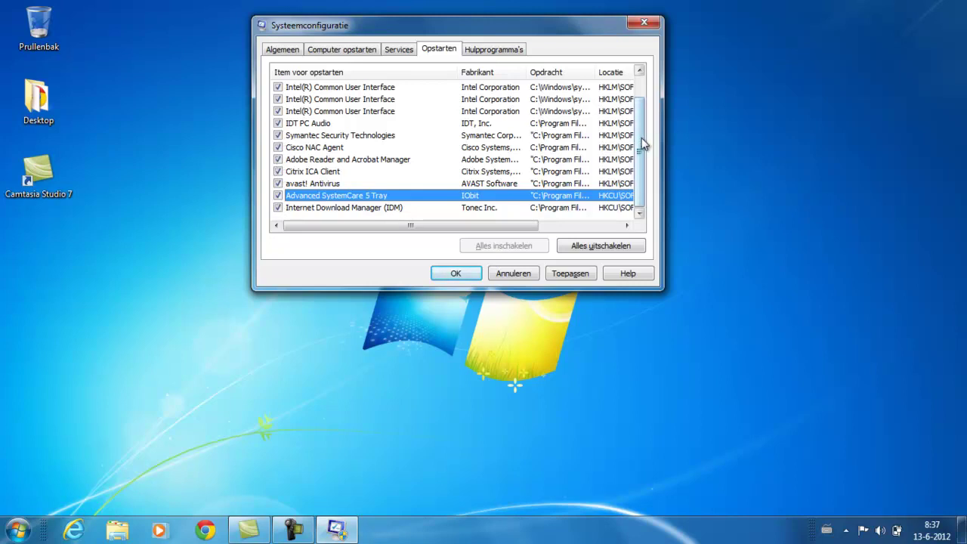
{"action": "scroll", "coordinate": [643, 125], "scroll_direction": "up", "scroll_amount": 2}
{"action": "scroll", "coordinate": [641, 136], "scroll_direction": "down", "scroll_amount": 2}
{"action": "mouse_move", "coordinate": [639, 139]}
{"action": "left_mouse_down"}
{"action": "mouse_move", "coordinate": [639, 97]}
{"action": "mouse_move", "coordinate": [640, 146]}
{"action": "left_mouse_up"}
- Disable the Advanced SystemCare 5 Tray and Internet Download Manager startup items, apply, and view Algemeen
{"action": "left_click", "coordinate": [323, 129]}
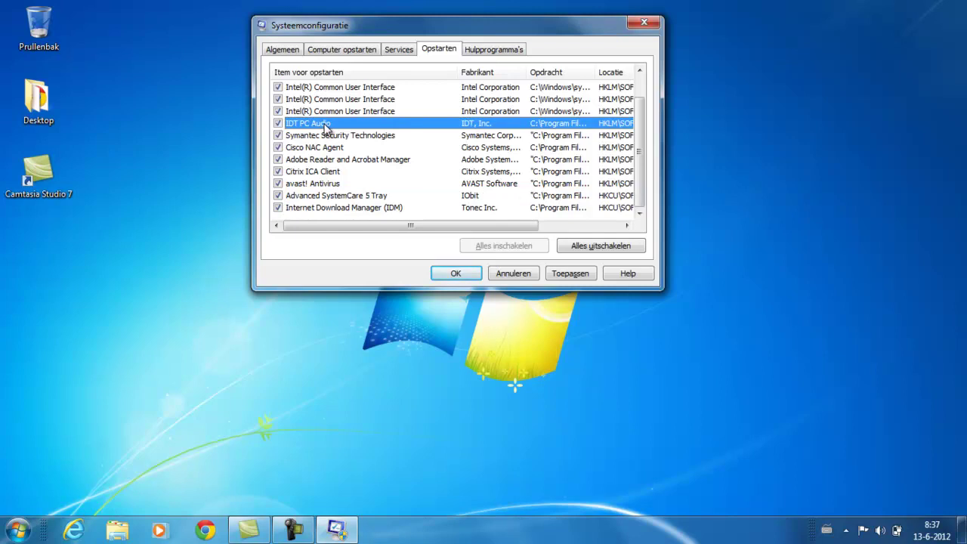
{"action": "left_click", "coordinate": [323, 148]}
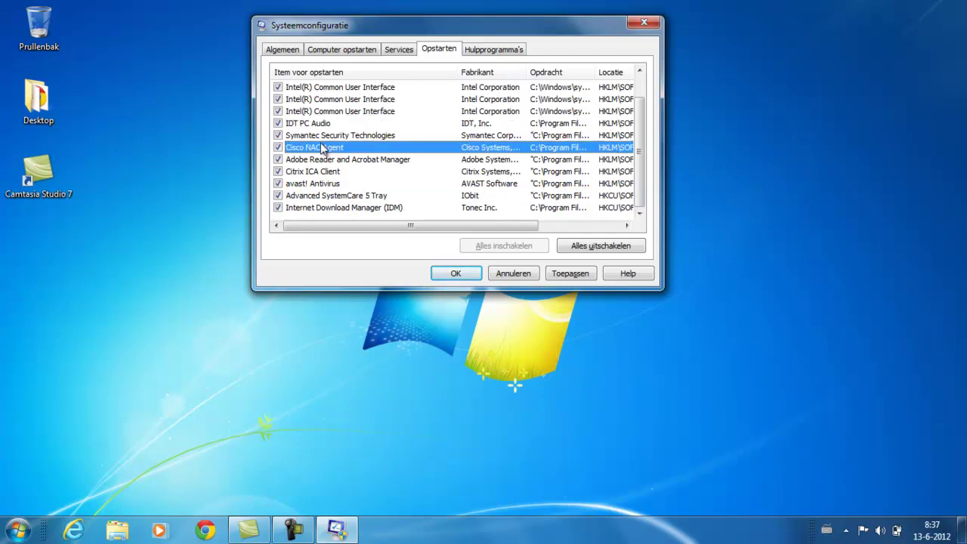
{"action": "left_click", "coordinate": [323, 138]}
{"action": "left_click", "coordinate": [324, 186]}
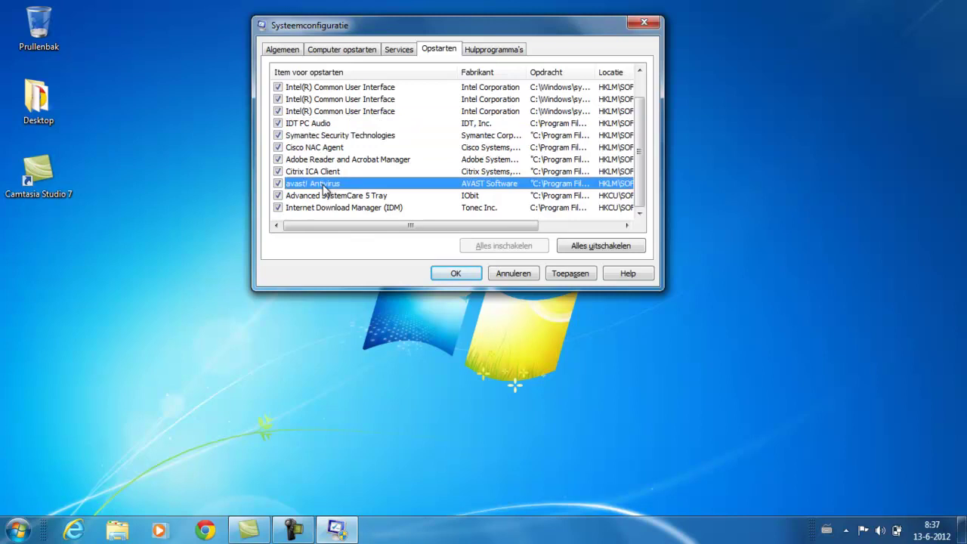
{"action": "left_click", "coordinate": [324, 197]}
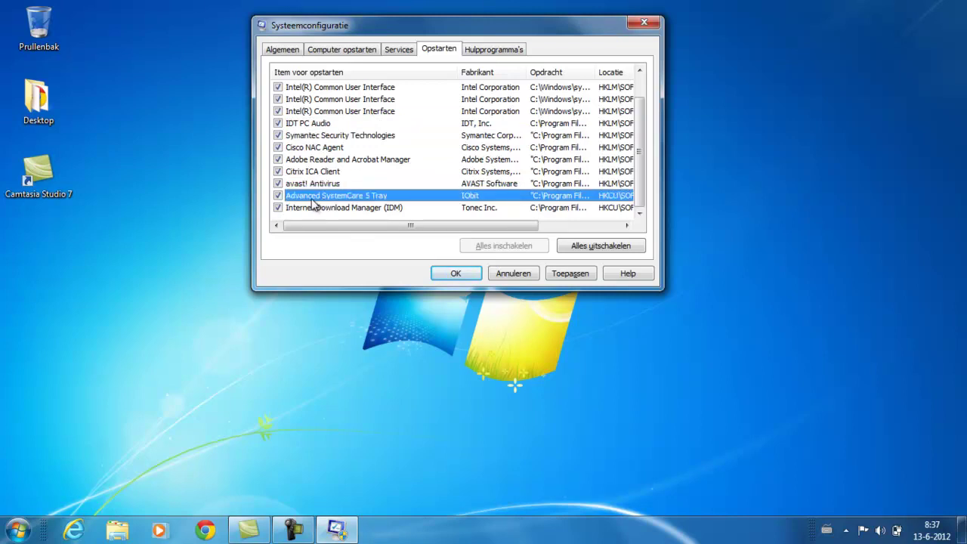
{"action": "left_click", "coordinate": [278, 195]}
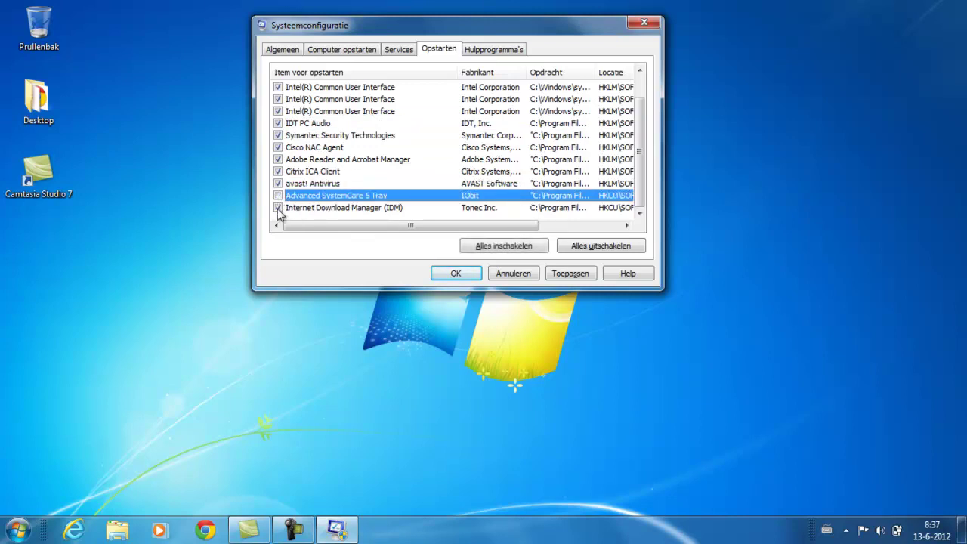
{"action": "left_click", "coordinate": [580, 274]}
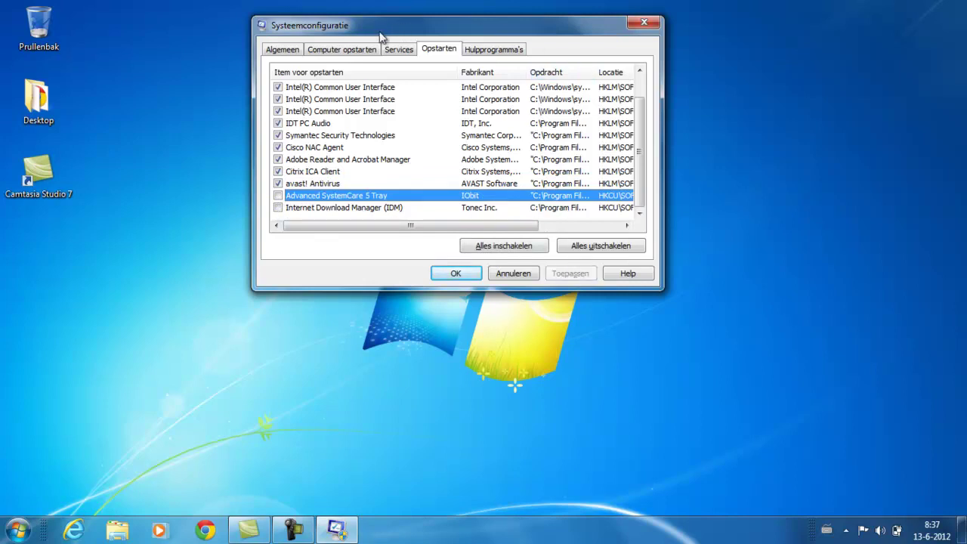
{"action": "left_click_drag", "start_coordinate": [408, 30], "coordinate": [401, 50]}
{"action": "left_click", "coordinate": [274, 70]}
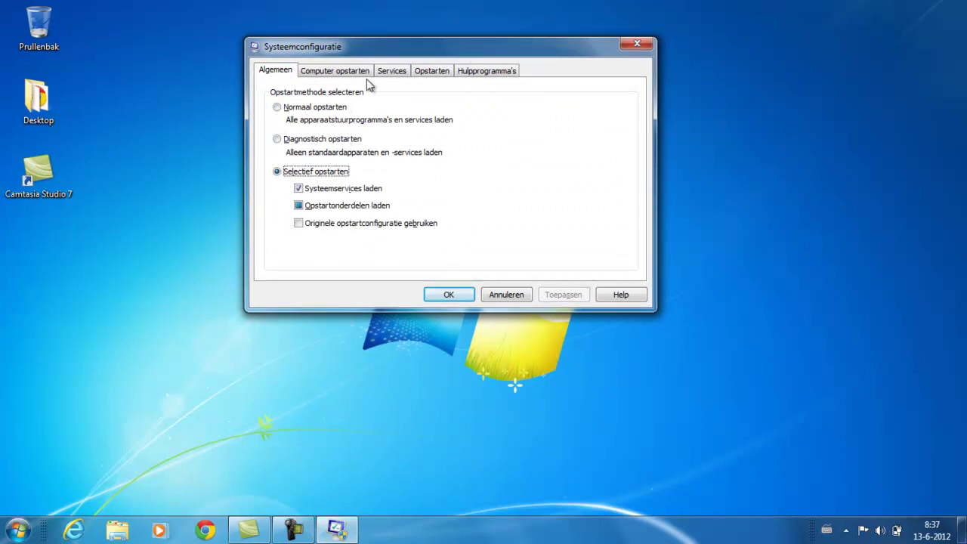
- Browse the Opstarten and Computer opstarten tabs, scroll the startup list, and continue to other tabs
{"action": "left_click_drag", "start_coordinate": [458, 53], "coordinate": [461, 85]}
{"action": "left_click", "coordinate": [431, 108]}
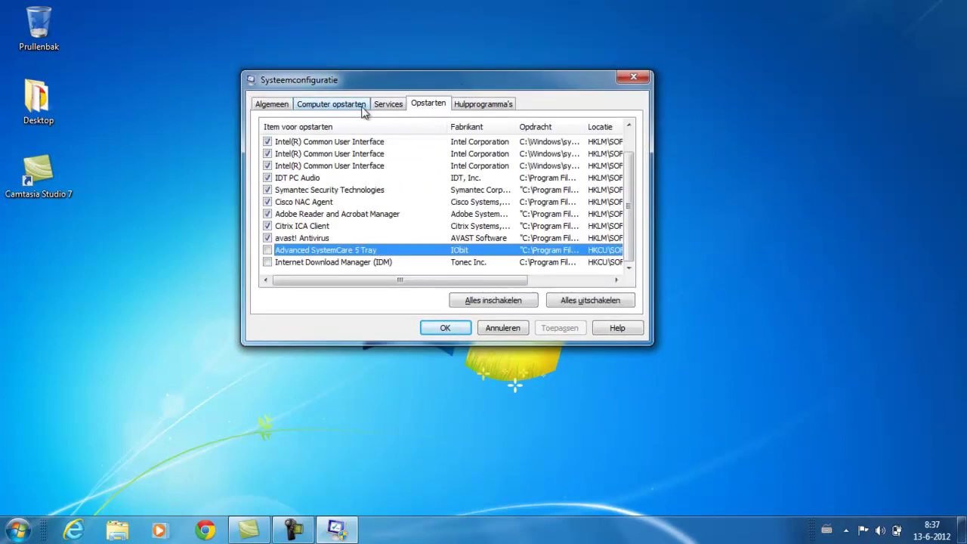
{"action": "left_click", "coordinate": [352, 108]}
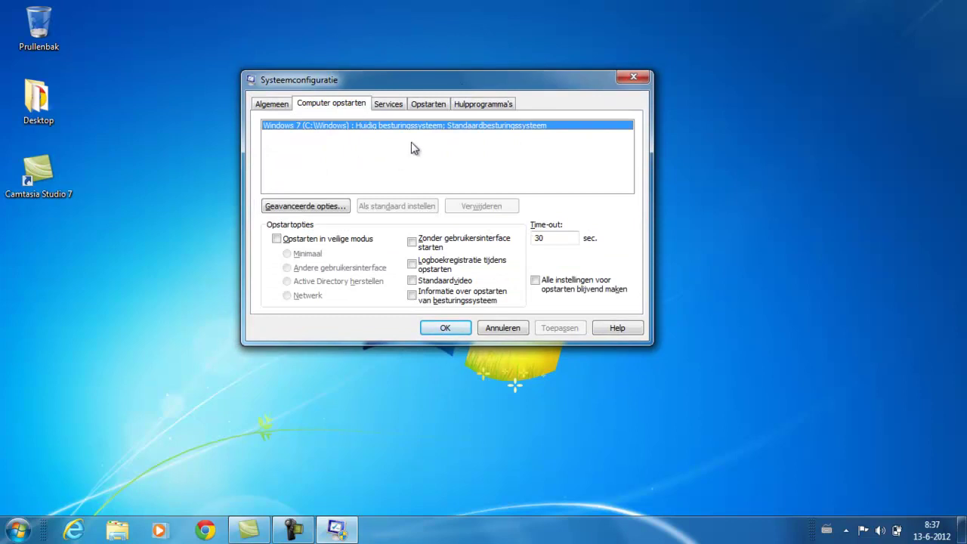
{"action": "left_click", "coordinate": [429, 104]}
{"action": "left_click_drag", "start_coordinate": [499, 77], "coordinate": [522, 42]}
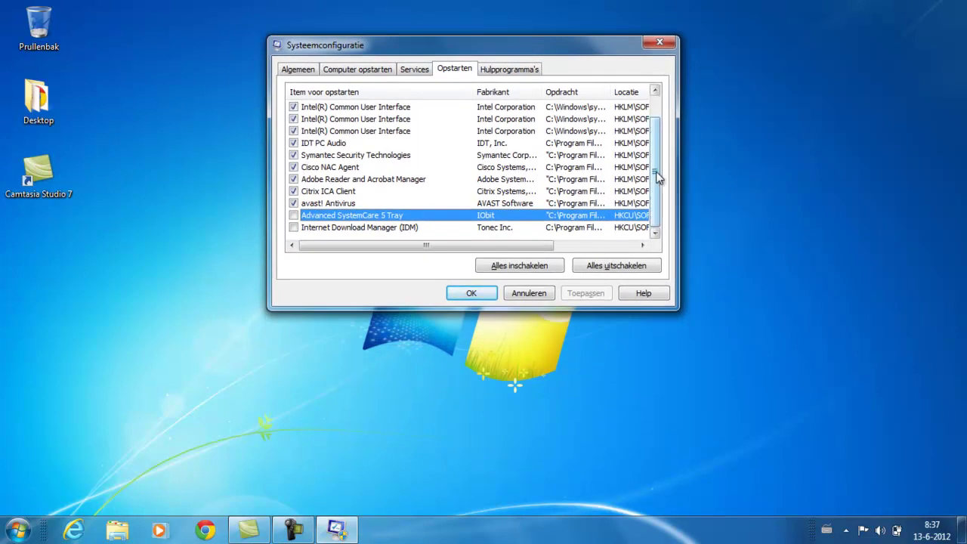
{"action": "left_click_drag", "start_coordinate": [658, 173], "coordinate": [658, 151]}
{"action": "scroll", "coordinate": [639, 143], "scroll_direction": "down", "scroll_amount": 1}
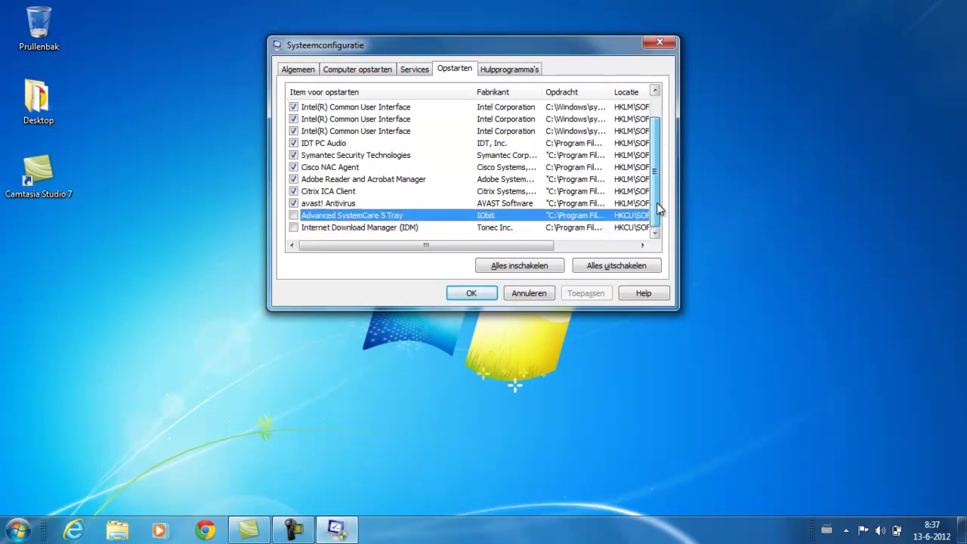
{"action": "left_click_drag", "start_coordinate": [527, 56], "coordinate": [491, 53]}
{"action": "left_click", "coordinate": [427, 67]}
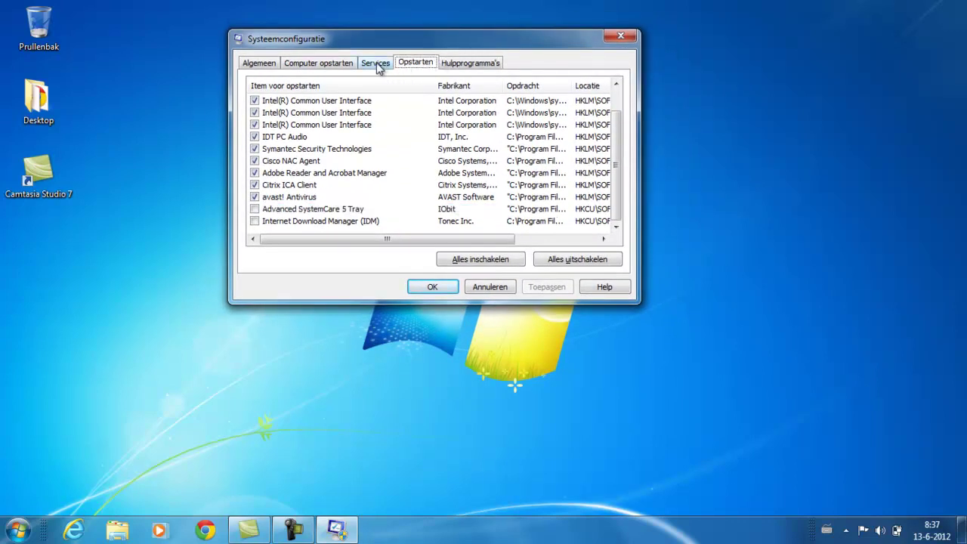
{"action": "left_click", "coordinate": [453, 67]}
{"action": "left_click", "coordinate": [421, 65]}
{"action": "left_click", "coordinate": [388, 67]}
{"action": "left_click_drag", "start_coordinate": [416, 42], "coordinate": [422, 43]}
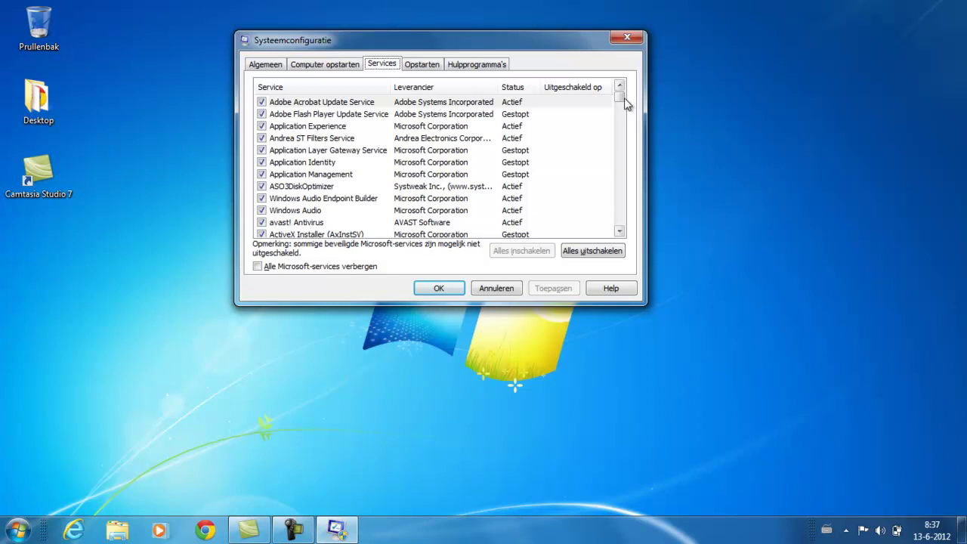
{"action": "left_click_drag", "start_coordinate": [620, 97], "coordinate": [621, 236]}
{"action": "left_click", "coordinate": [312, 169]}
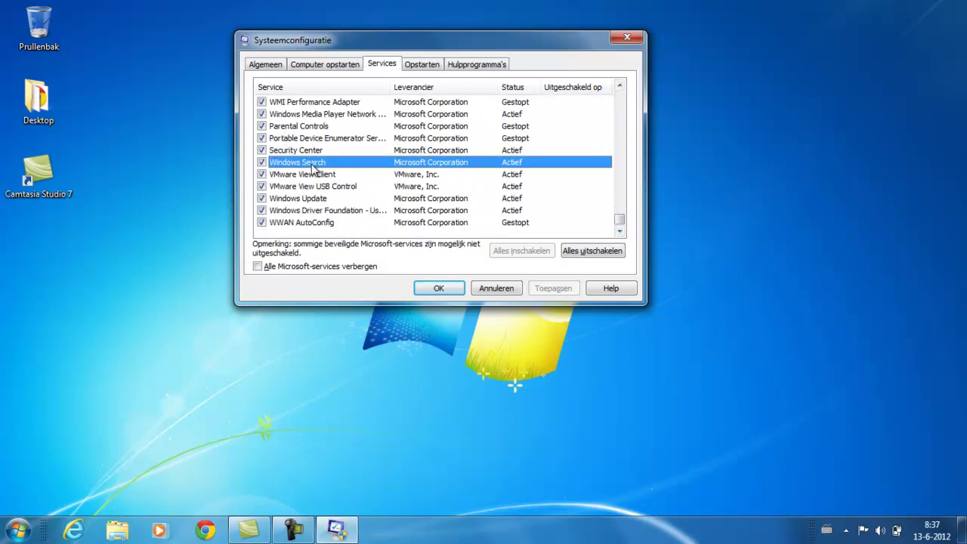
{"action": "scroll", "coordinate": [312, 169], "scroll_direction": "up", "scroll_amount": 5}
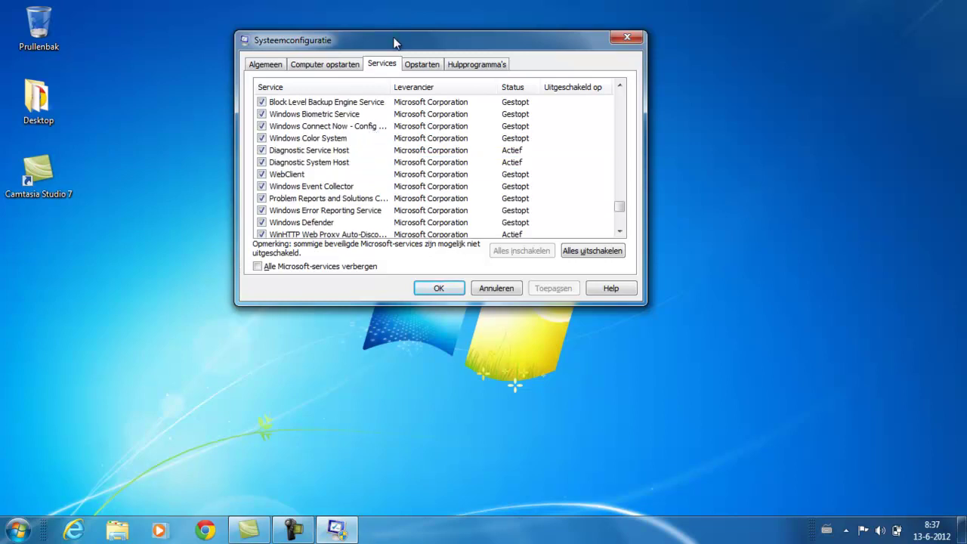
{"action": "left_click_drag", "start_coordinate": [395, 36], "coordinate": [421, 49]}
{"action": "left_click", "coordinate": [438, 73]}
{"action": "left_click", "coordinate": [846, 530]}
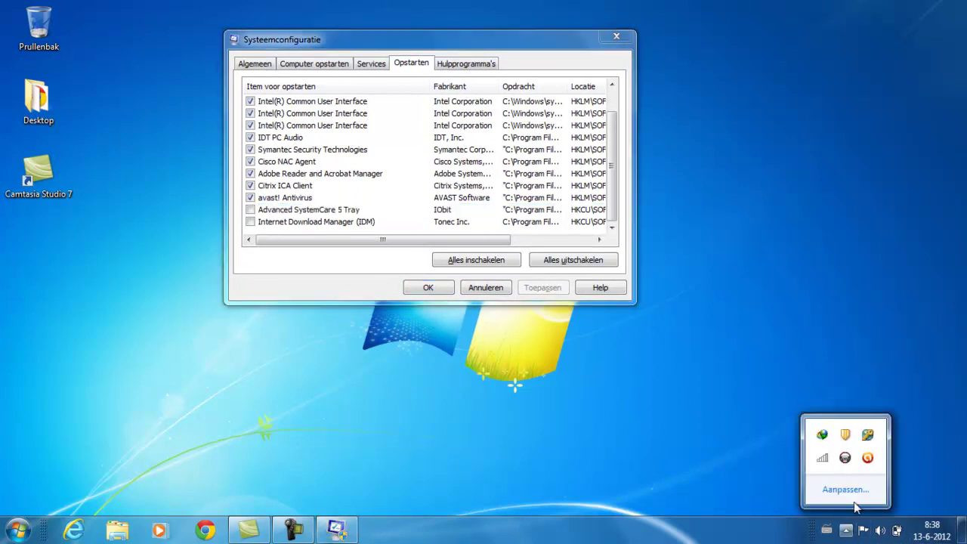
{"action": "left_click", "coordinate": [277, 278]}
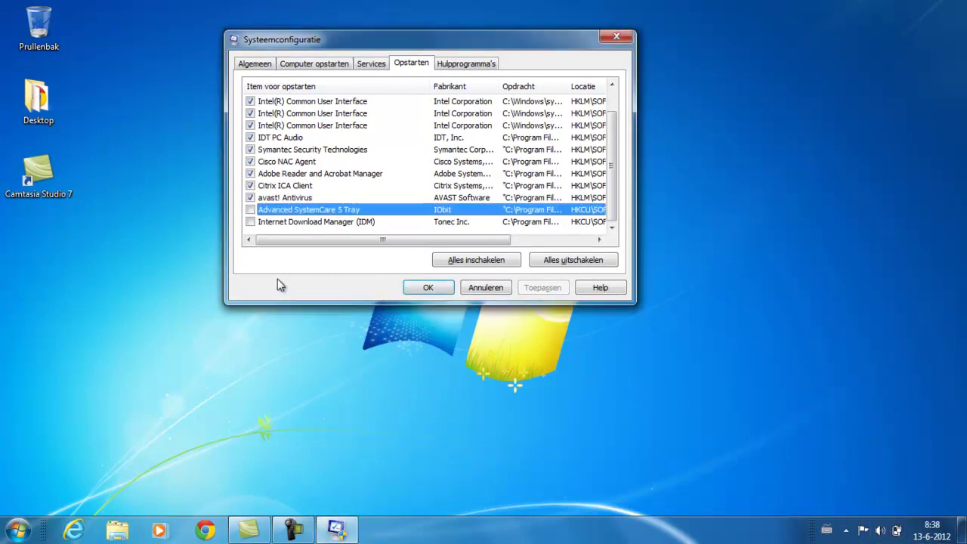
- Open Task Manager with Ctrl+Shift+Esc and check the total physical memory value
{"action": "key", "text": "ctrl+shift+Escape"}
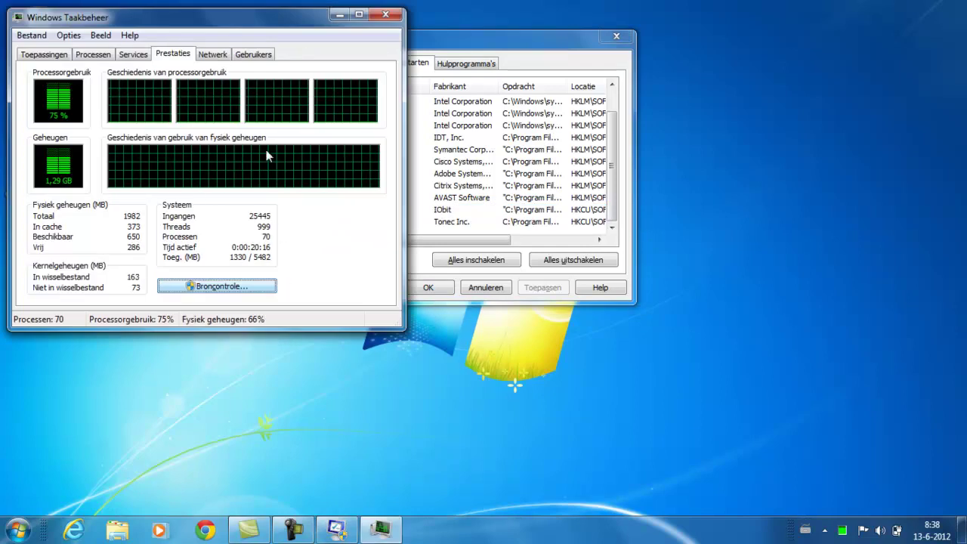
{"action": "left_click_drag", "start_coordinate": [249, 32], "coordinate": [540, 142]}
{"action": "left_click_drag", "start_coordinate": [420, 333], "coordinate": [440, 333]}
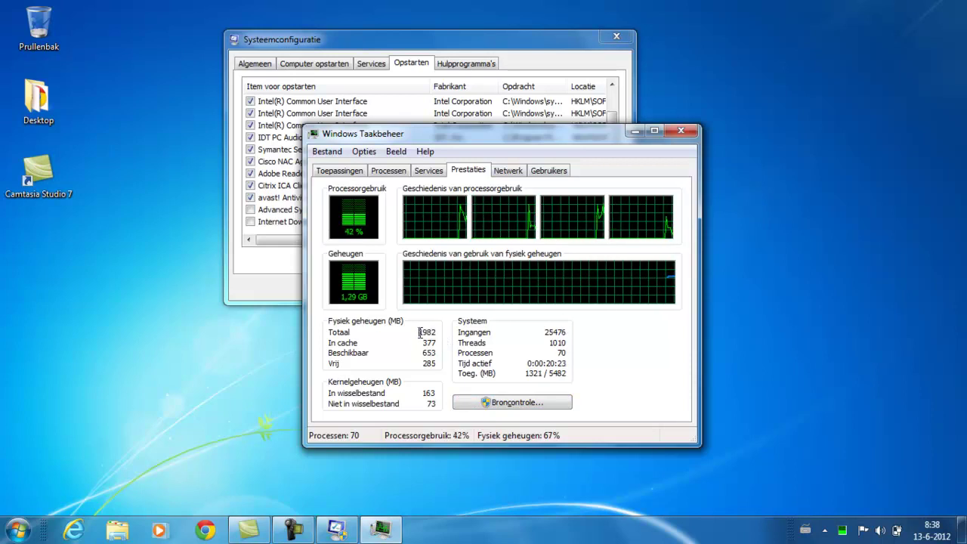
- Launch services.msc from the Start menu search and minimize Task Manager
{"action": "left_click", "coordinate": [18, 528]}
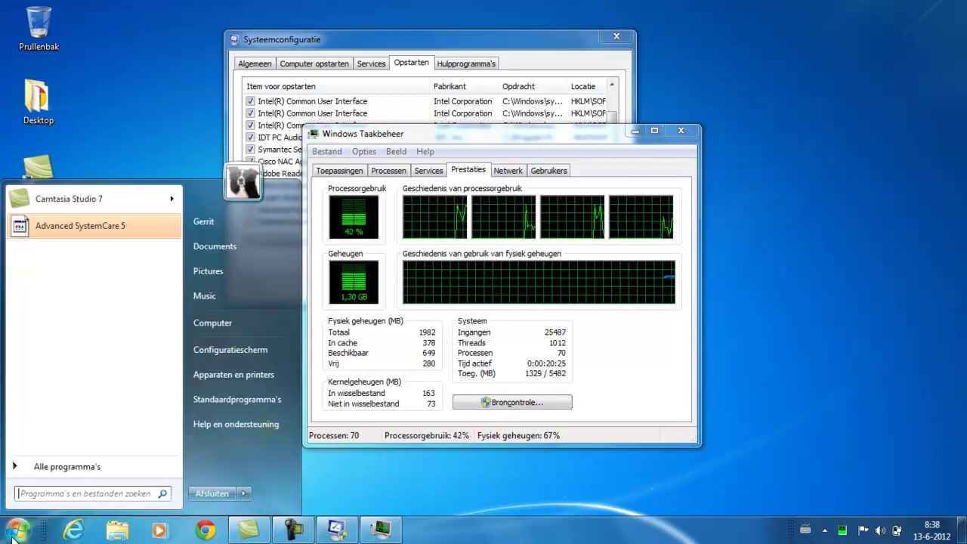
{"action": "left_click", "coordinate": [81, 494]}
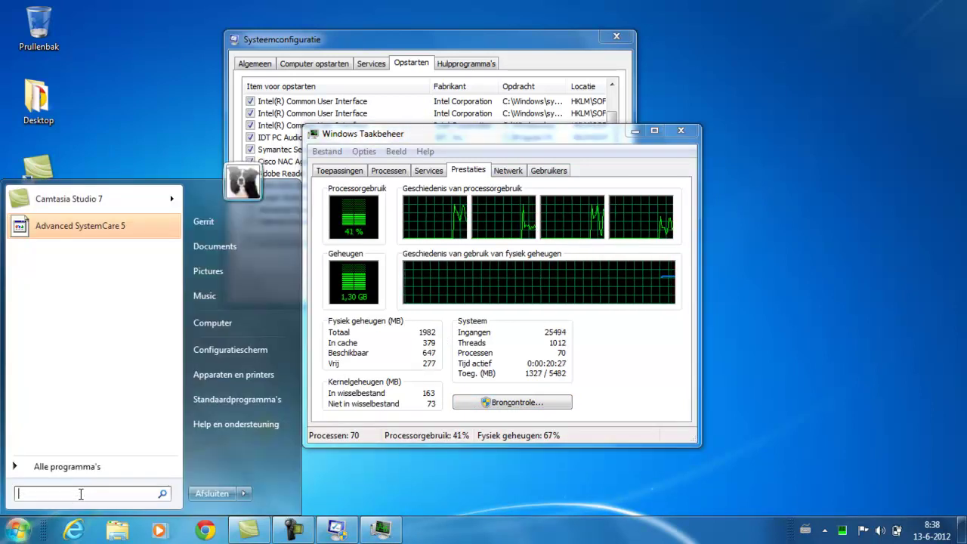
{"action": "type", "text": "servic"}
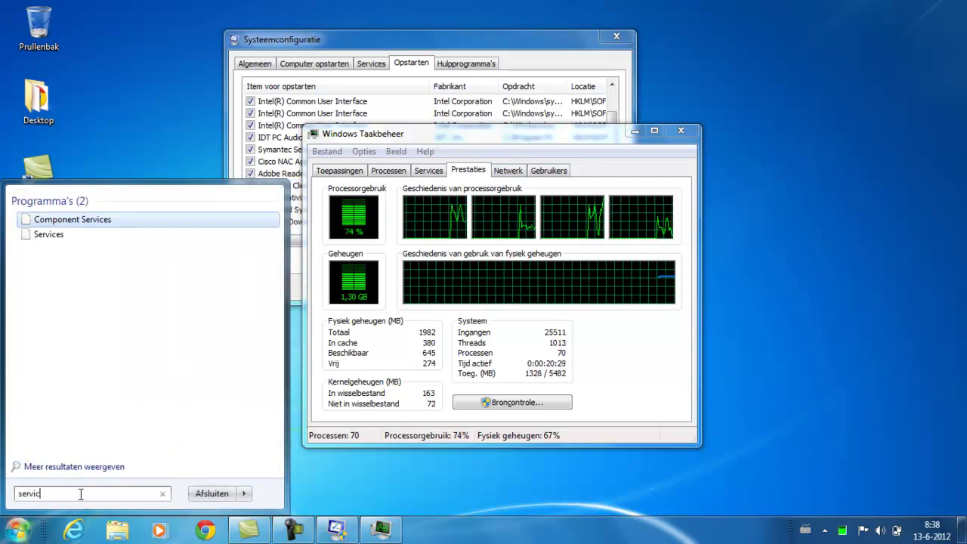
{"action": "type", "text": "es.msc"}
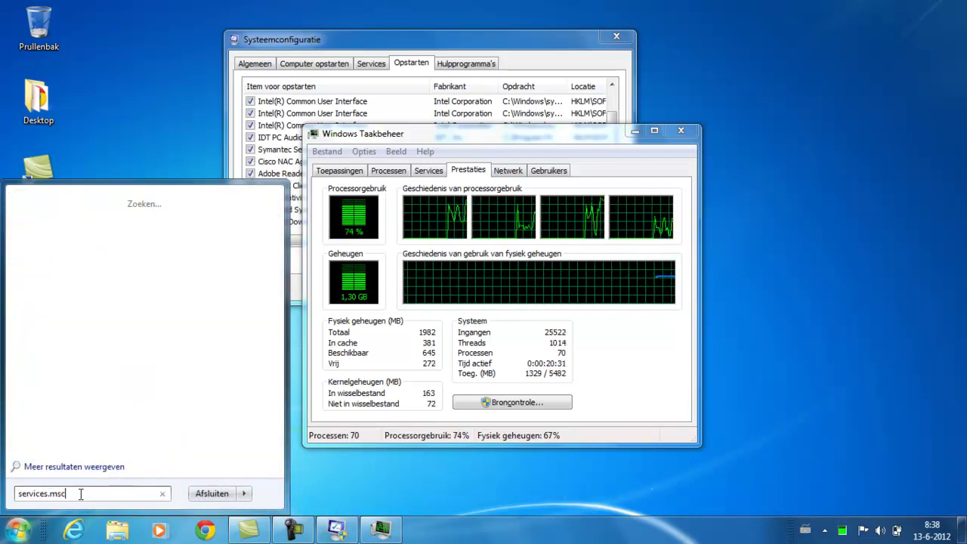
{"action": "key", "text": "Return"}
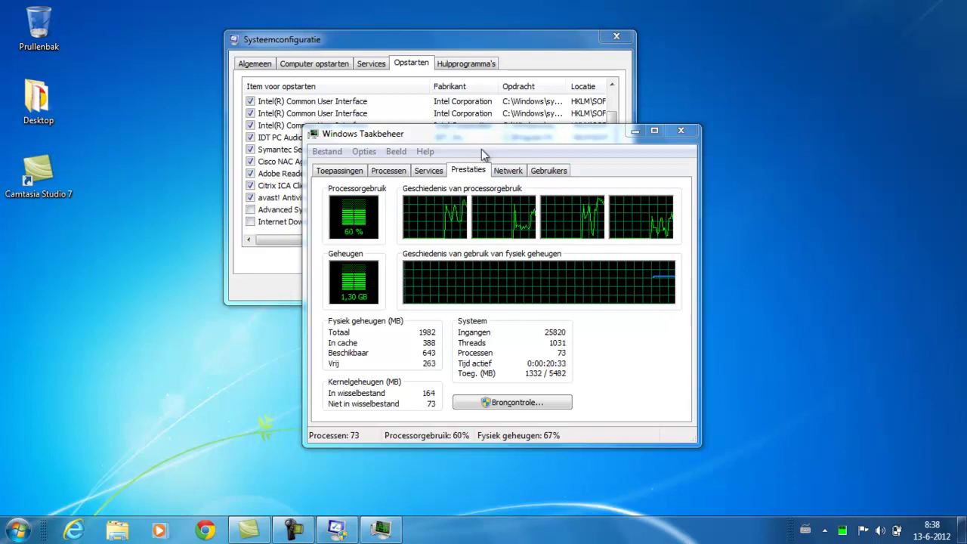
{"action": "left_click", "coordinate": [634, 131]}
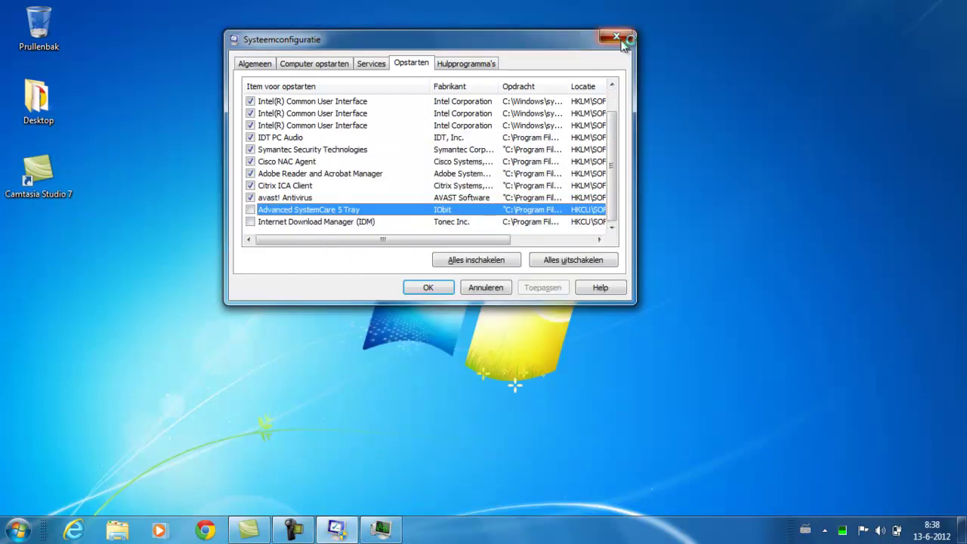
- Close System Configuration without restarting and maximize the Services window
{"action": "left_click", "coordinate": [442, 288]}
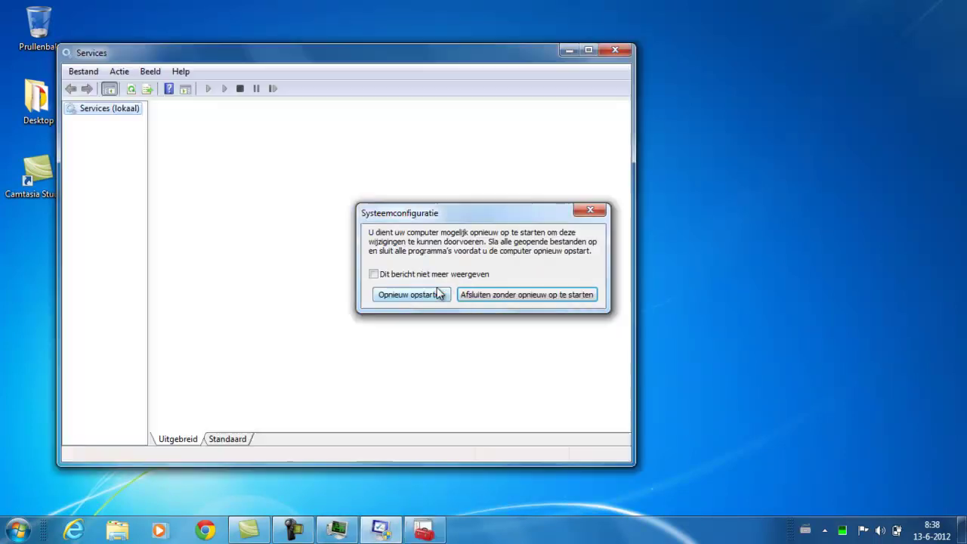
{"action": "left_click", "coordinate": [491, 296]}
{"action": "left_click_drag", "start_coordinate": [525, 49], "coordinate": [563, 49]}
{"action": "left_click", "coordinate": [624, 50]}
- Jump to the services starting with W and widen the Naam column to show full names
{"action": "left_click", "coordinate": [258, 120]}
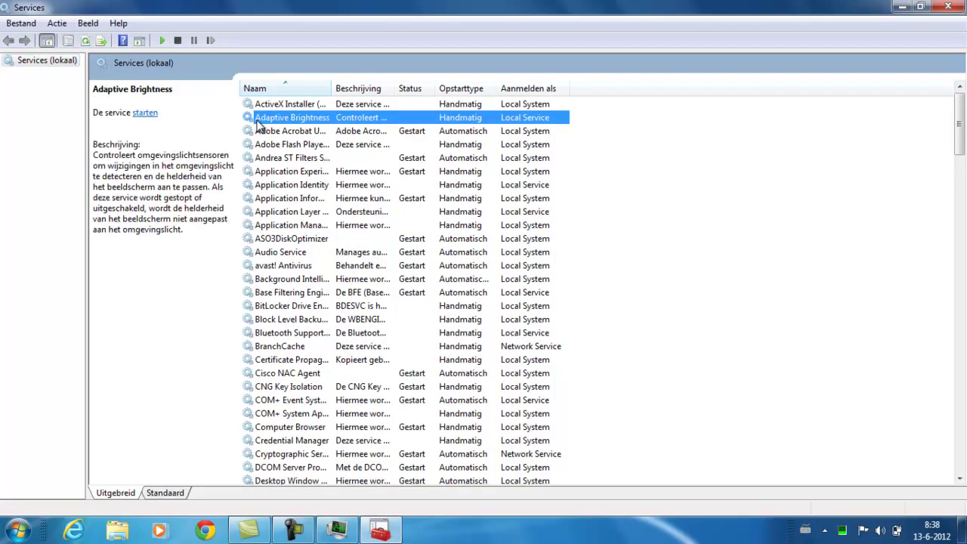
{"action": "key", "text": "w"}
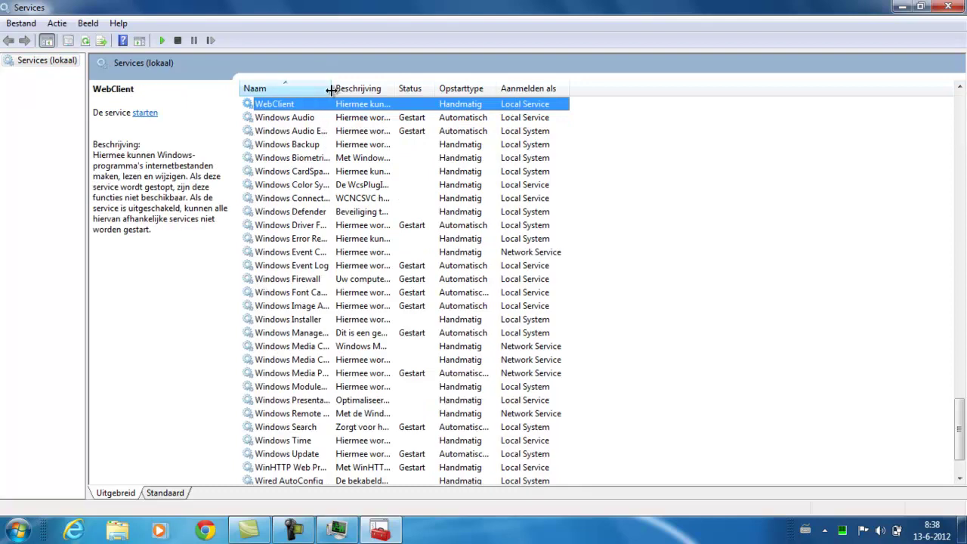
{"action": "left_click_drag", "start_coordinate": [330, 87], "coordinate": [537, 90]}
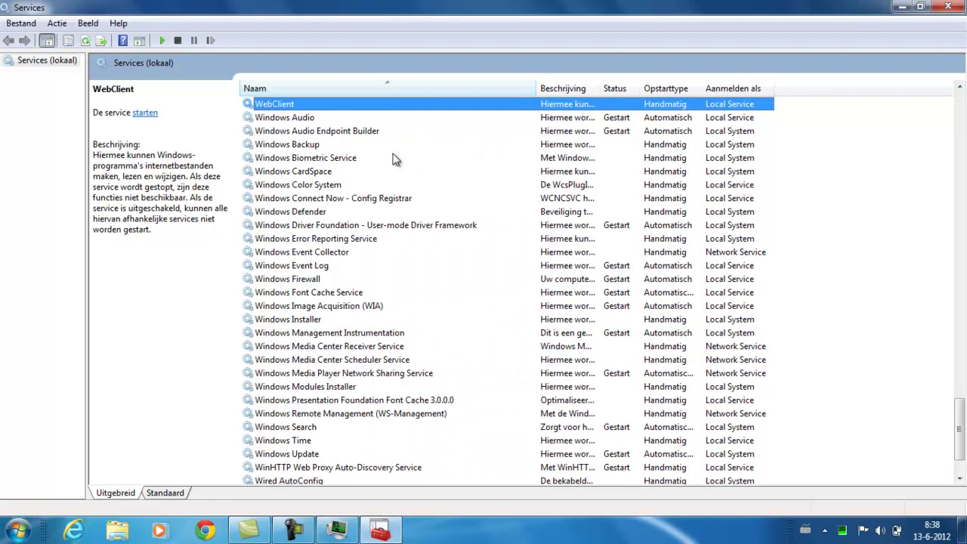
{"action": "left_click", "coordinate": [356, 186]}
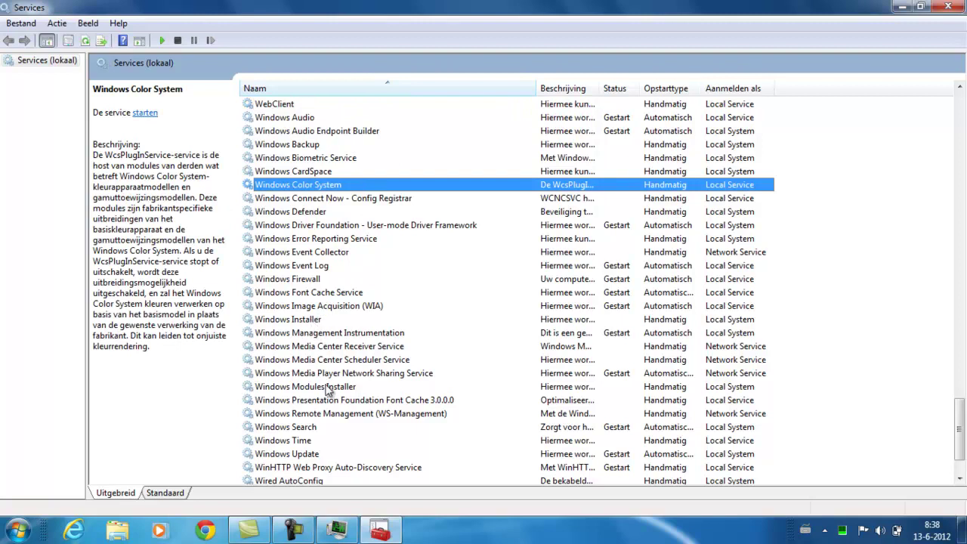
- Open the Windows Update properties and set its Opstarttype to Uitgeschakeld
{"action": "double_click", "coordinate": [299, 455]}
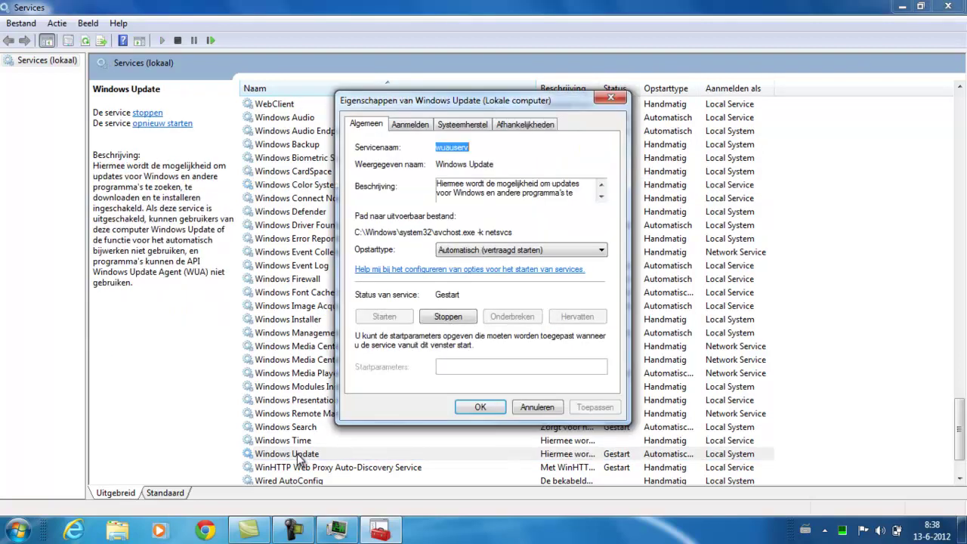
{"action": "left_click", "coordinate": [463, 254]}
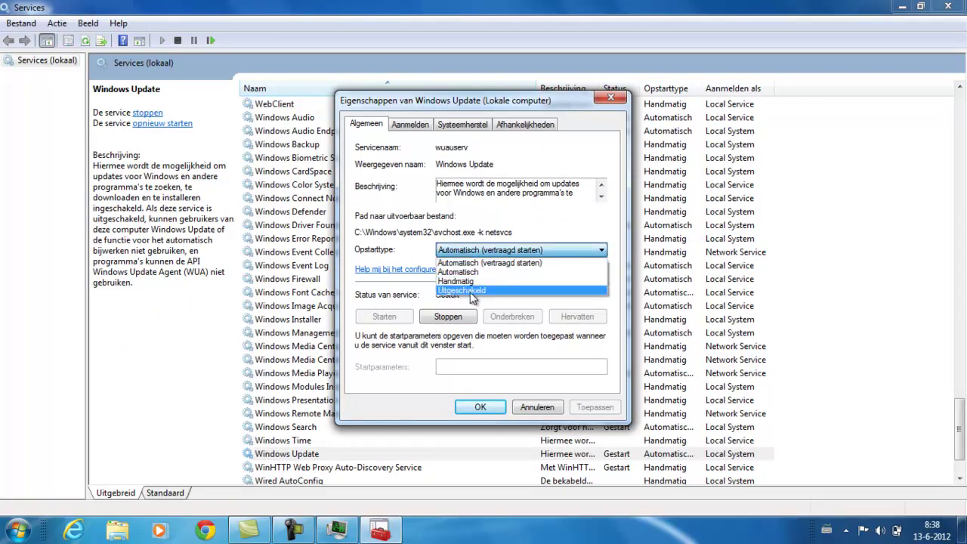
{"action": "left_click", "coordinate": [457, 291]}
{"action": "left_click", "coordinate": [466, 255]}
{"action": "left_click", "coordinate": [466, 256]}
{"action": "left_click", "coordinate": [466, 252]}
{"action": "left_click", "coordinate": [462, 291]}
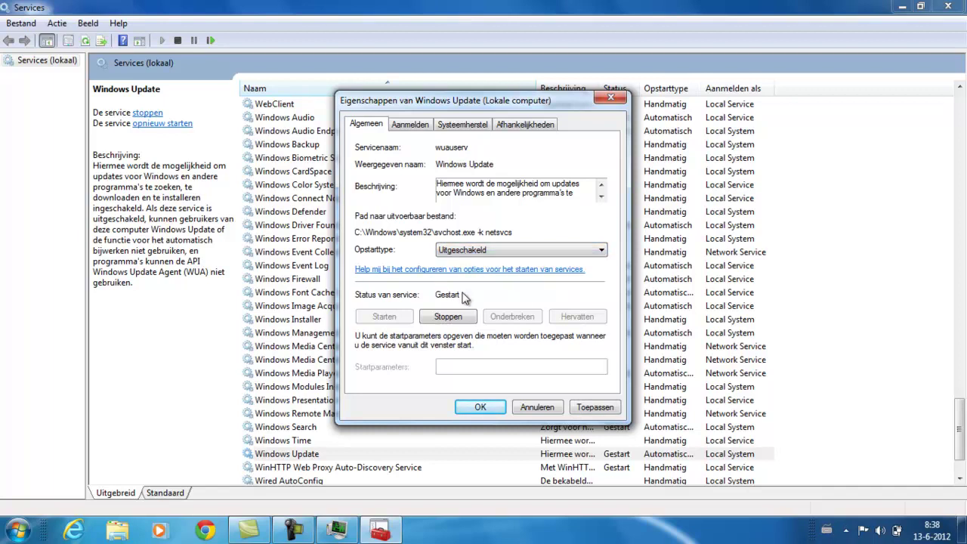
{"action": "left_click_drag", "start_coordinate": [504, 110], "coordinate": [484, 70]}
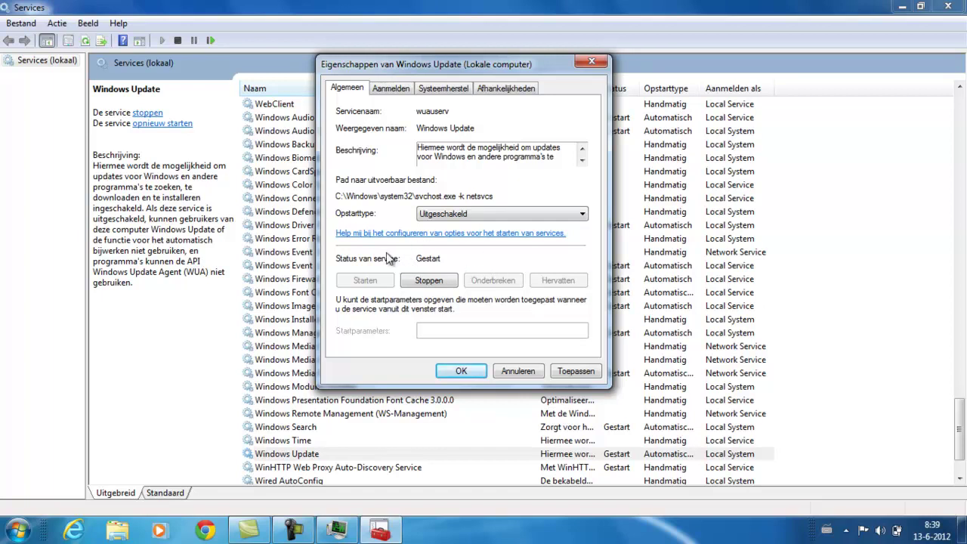
{"action": "left_click", "coordinate": [453, 215]}
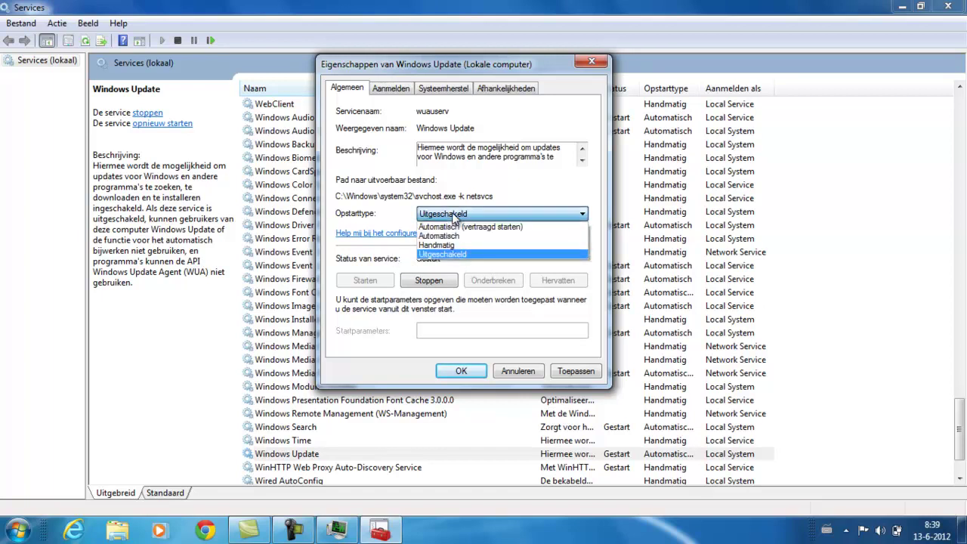
{"action": "left_click", "coordinate": [453, 216]}
{"action": "left_click", "coordinate": [453, 215]}
{"action": "left_click", "coordinate": [453, 217]}
- Stop the Windows Update service and apply the Uitgeschakeld startup type
{"action": "left_click_drag", "start_coordinate": [505, 199], "coordinate": [377, 197]}
{"action": "left_click", "coordinate": [384, 198]}
{"action": "left_click", "coordinate": [426, 215]}
{"action": "left_click", "coordinate": [429, 280]}
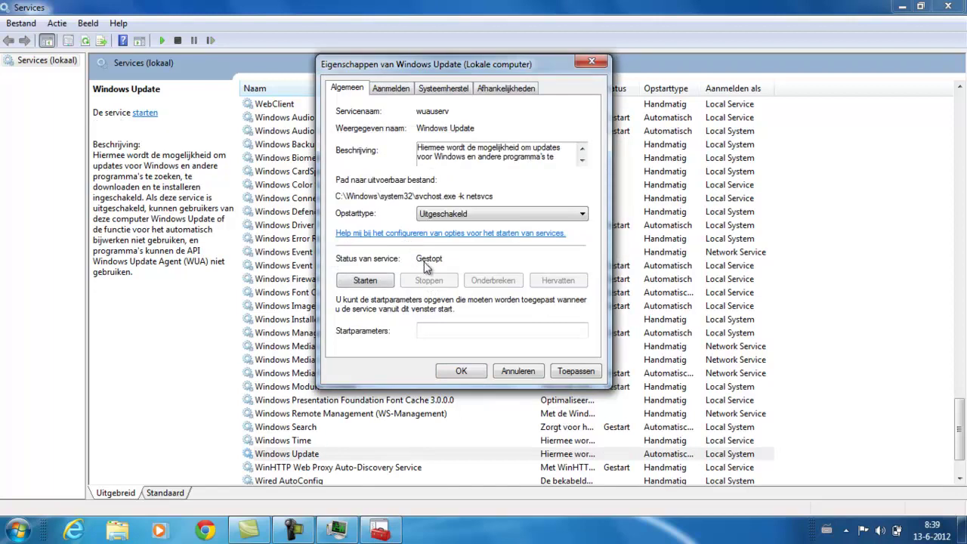
{"action": "left_click", "coordinate": [573, 371]}
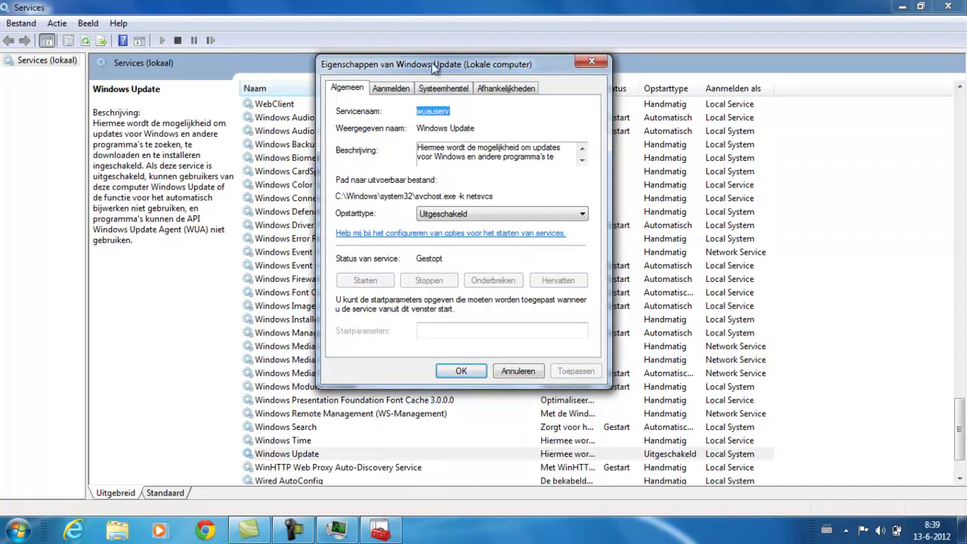
- Review the Aanmelden and Systeemherstel tabs, confirm with OK, and close the Services console
{"action": "left_click_drag", "start_coordinate": [432, 67], "coordinate": [445, 46]}
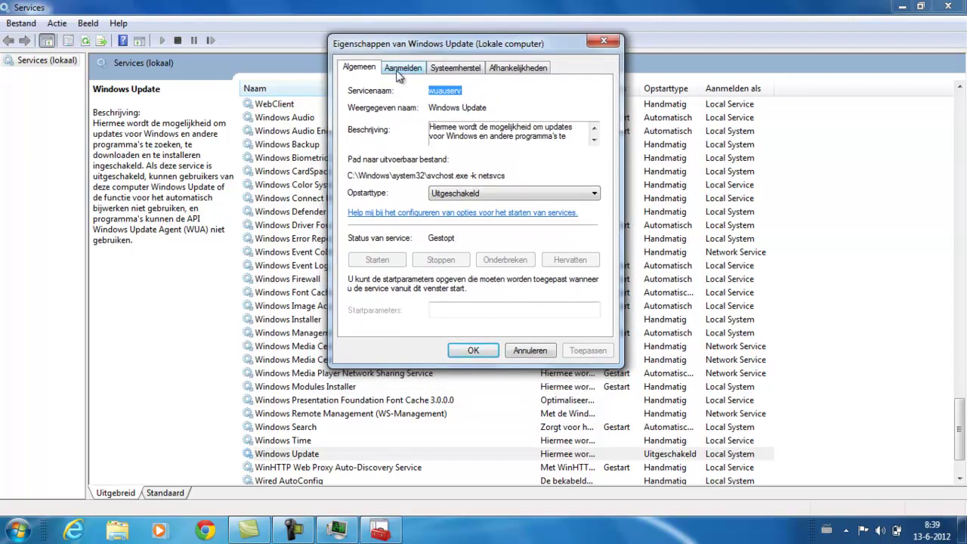
{"action": "left_click", "coordinate": [404, 70]}
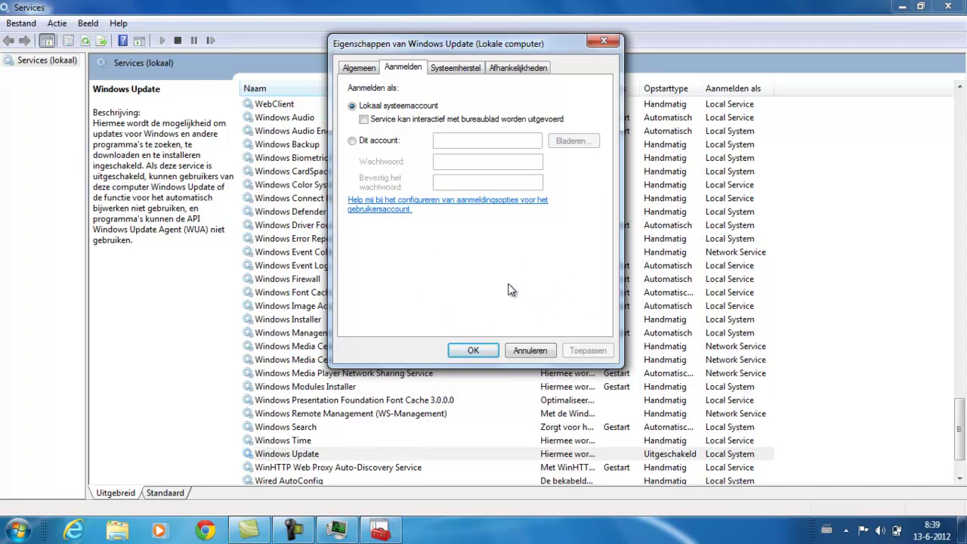
{"action": "left_click", "coordinate": [448, 69]}
{"action": "left_click", "coordinate": [417, 69]}
{"action": "left_click", "coordinate": [475, 349]}
{"action": "left_click", "coordinate": [373, 373]}
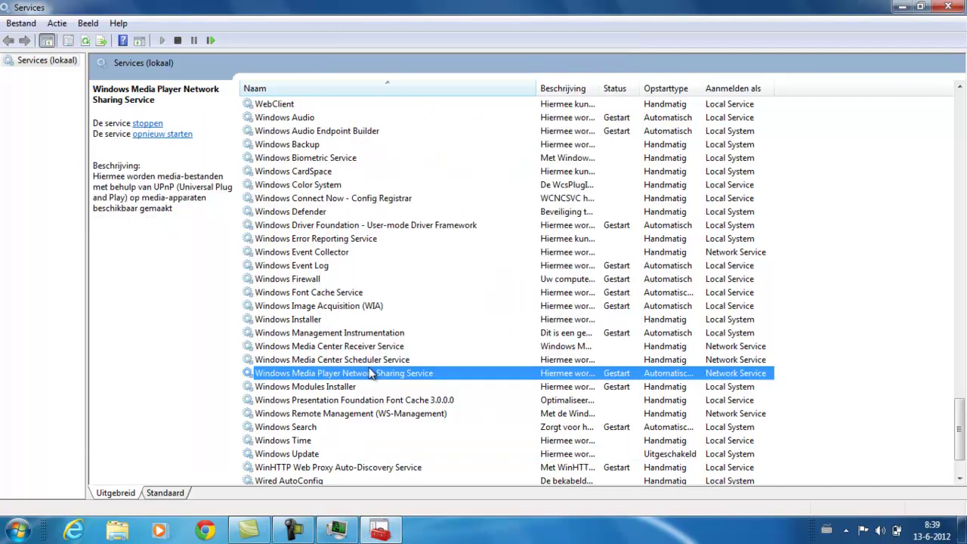
{"action": "left_click", "coordinate": [948, 6]}
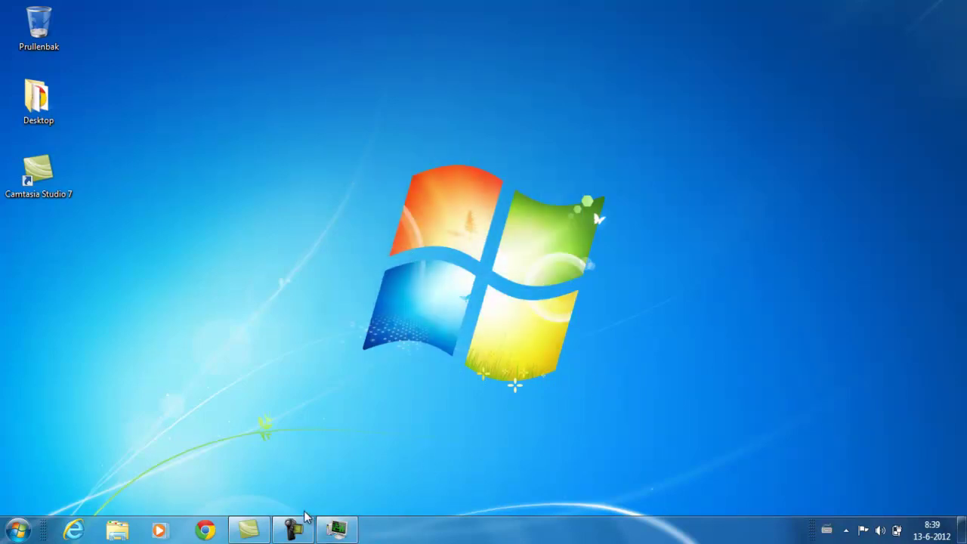
- Bring up Task Manager and sort its Processes list by description and memory use
{"action": "left_click", "coordinate": [337, 529]}
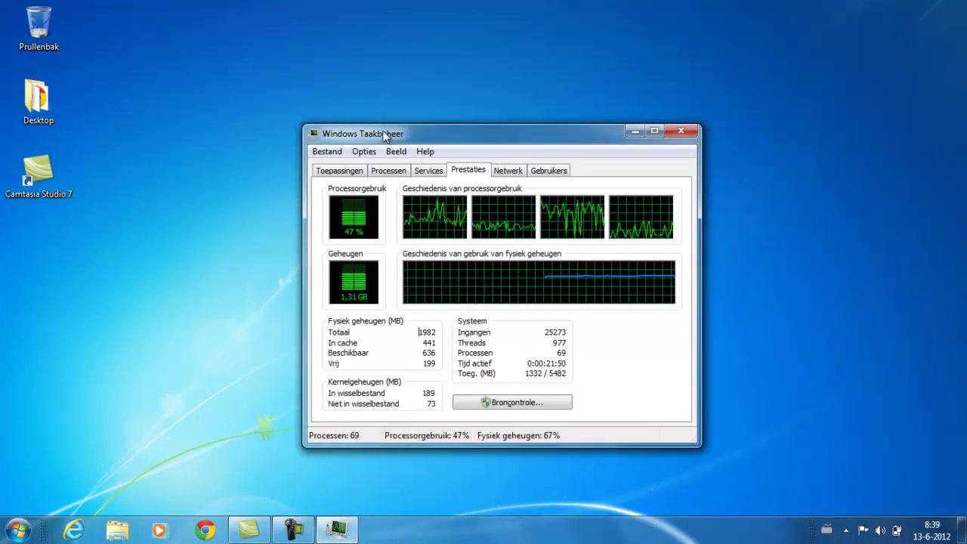
{"action": "left_click_drag", "start_coordinate": [382, 129], "coordinate": [351, 103]}
{"action": "left_click", "coordinate": [323, 138]}
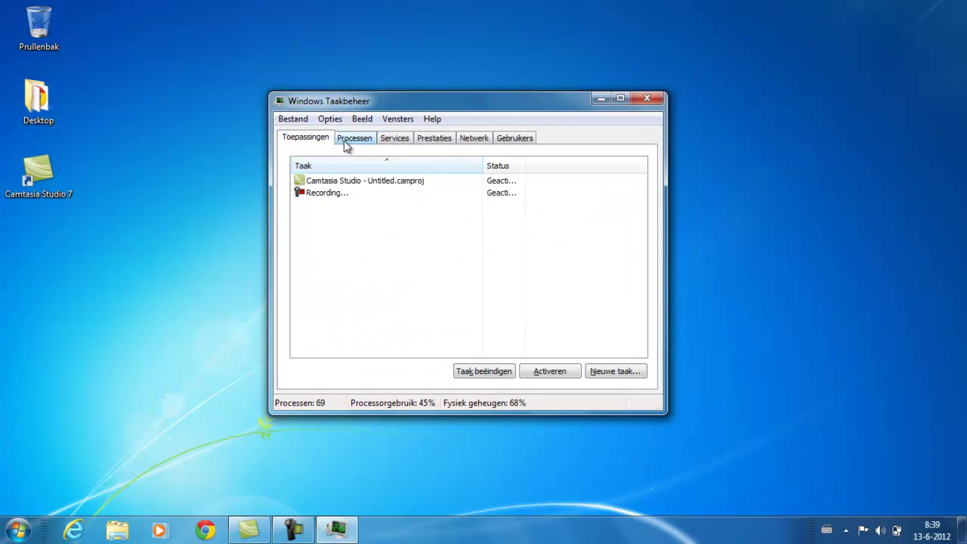
{"action": "left_click", "coordinate": [347, 142]}
{"action": "left_click", "coordinate": [529, 166]}
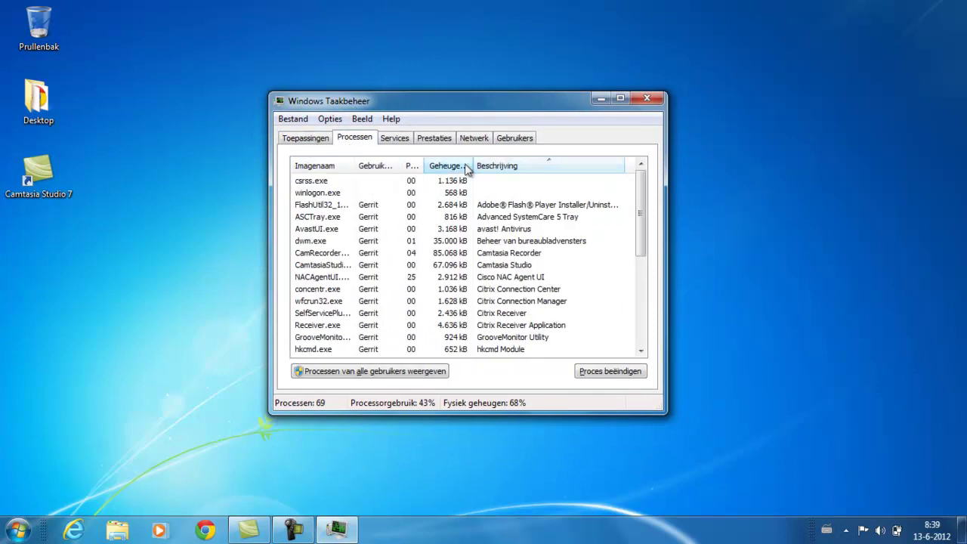
{"action": "left_click", "coordinate": [465, 168]}
{"action": "left_click", "coordinate": [444, 190]}
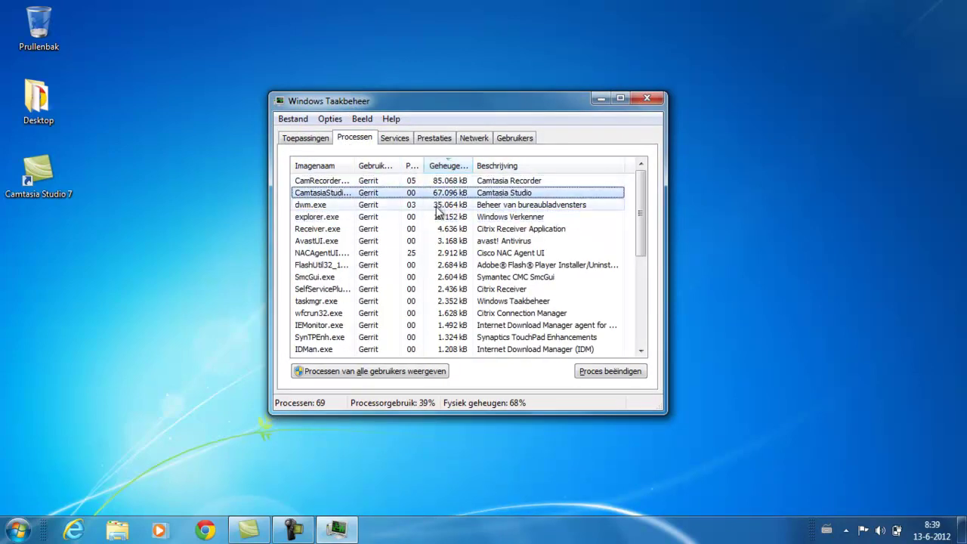
{"action": "left_click", "coordinate": [436, 209]}
{"action": "left_click", "coordinate": [305, 138]}
- Select and deselect the two running applications on the Toepassingen tab
{"action": "left_click_drag", "start_coordinate": [382, 105], "coordinate": [397, 92]}
{"action": "left_click_drag", "start_coordinate": [401, 204], "coordinate": [355, 194]}
{"action": "left_click", "coordinate": [355, 194]}
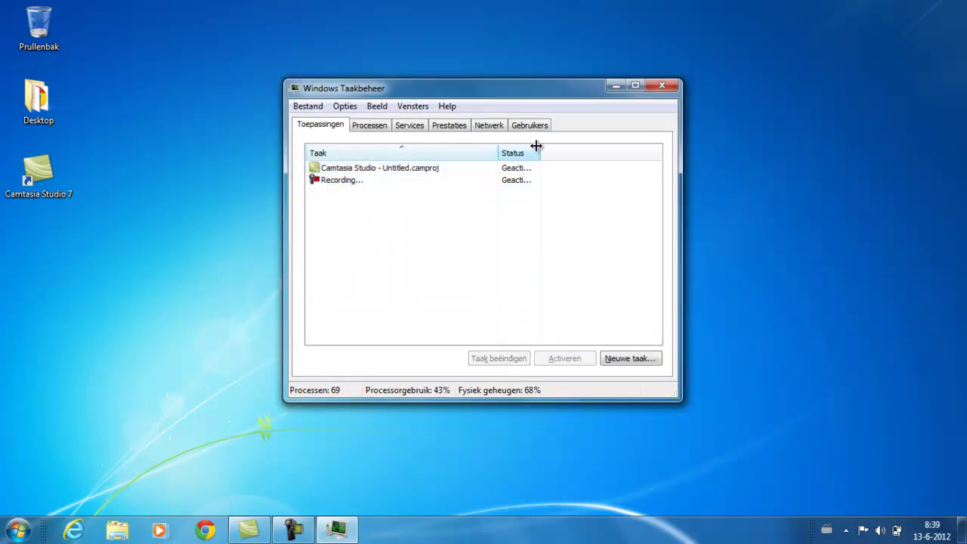
{"action": "left_click_drag", "start_coordinate": [546, 154], "coordinate": [654, 158]}
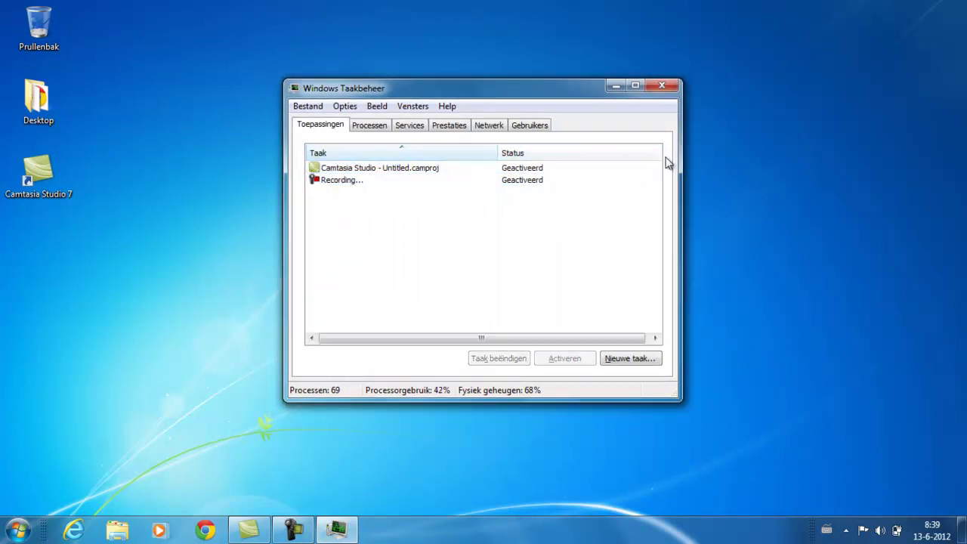
{"action": "left_click_drag", "start_coordinate": [497, 154], "coordinate": [507, 154]}
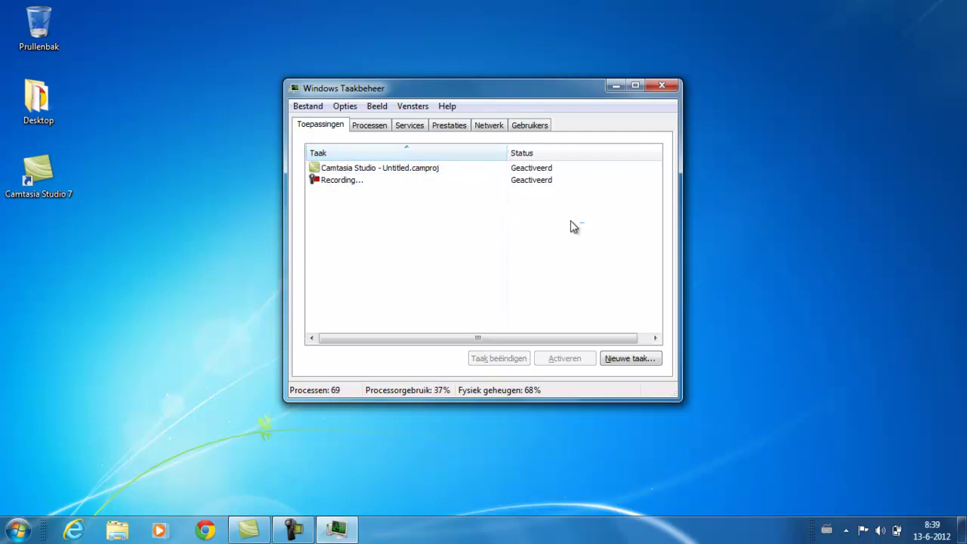
{"action": "left_click_drag", "start_coordinate": [518, 214], "coordinate": [255, 153]}
{"action": "left_click_drag", "start_coordinate": [405, 248], "coordinate": [330, 163]}
{"action": "left_click_drag", "start_coordinate": [358, 90], "coordinate": [329, 60]}
- Cycle through the Processes, Services, Performance, Networking and Users tabs back to Toepassingen
{"action": "left_click", "coordinate": [351, 103]}
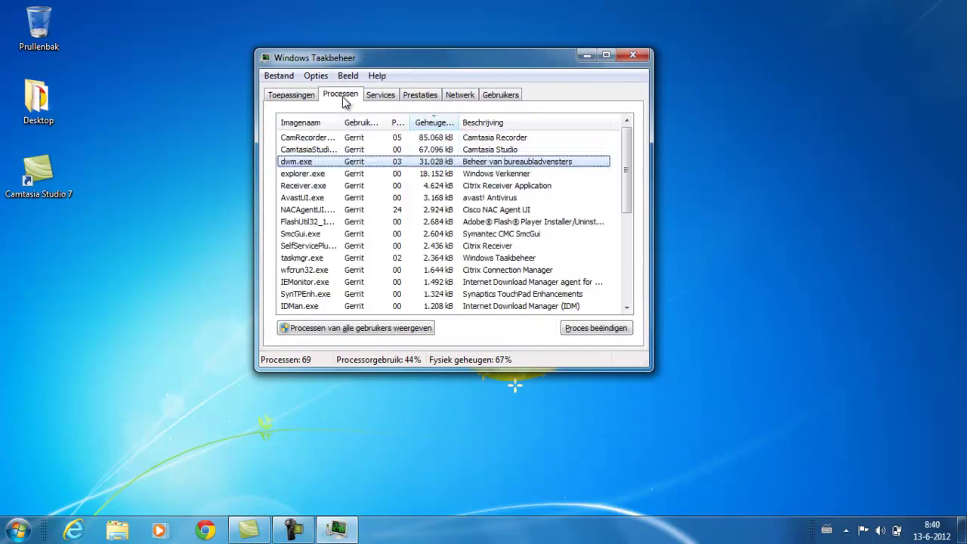
{"action": "left_click", "coordinate": [380, 96]}
{"action": "left_click", "coordinate": [420, 96]}
{"action": "left_click", "coordinate": [459, 96]}
{"action": "left_click", "coordinate": [500, 95]}
{"action": "left_click", "coordinate": [460, 97]}
{"action": "left_click", "coordinate": [422, 98]}
{"action": "left_click", "coordinate": [381, 98]}
{"action": "left_click", "coordinate": [343, 97]}
{"action": "left_click", "coordinate": [311, 97]}
- Make the Task Manager window wider and taller around the Camtasia applications list
{"action": "left_click_drag", "start_coordinate": [329, 64], "coordinate": [321, 53]}
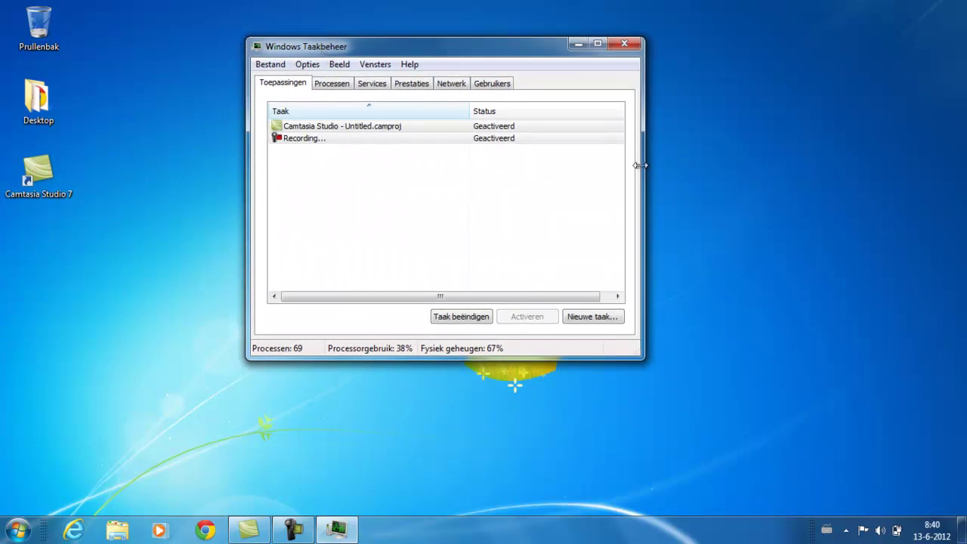
{"action": "left_click_drag", "start_coordinate": [642, 167], "coordinate": [654, 167]}
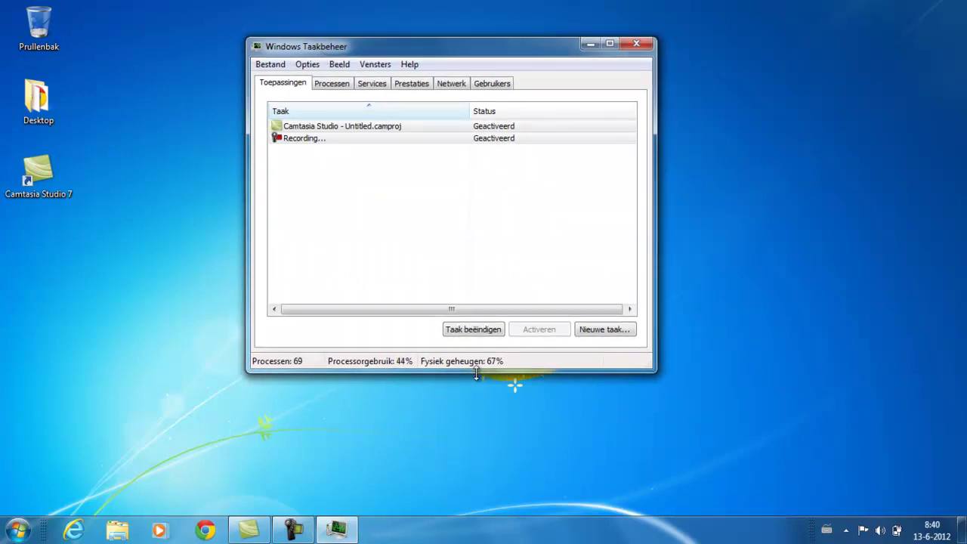
{"action": "left_click_drag", "start_coordinate": [480, 359], "coordinate": [480, 372]}
{"action": "left_click_drag", "start_coordinate": [481, 247], "coordinate": [269, 121]}
{"action": "left_click_drag", "start_coordinate": [354, 211], "coordinate": [271, 121]}
{"action": "left_click", "coordinate": [366, 150]}
{"action": "left_click_drag", "start_coordinate": [404, 53], "coordinate": [376, 70]}
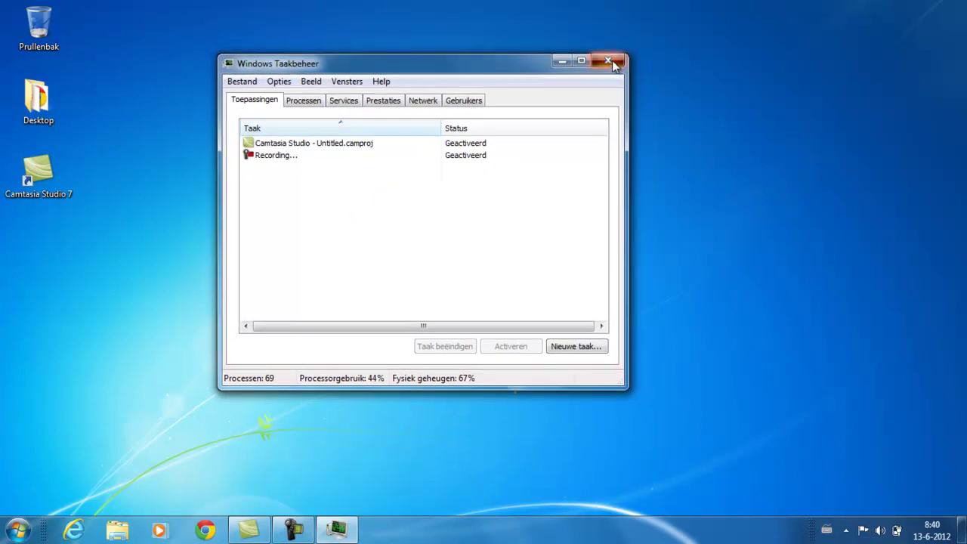
- Close Task Manager and reposition the Camtasia Recorder controls, still recording at 0:05:06
{"action": "left_click", "coordinate": [608, 60]}
{"action": "left_click", "coordinate": [308, 532]}
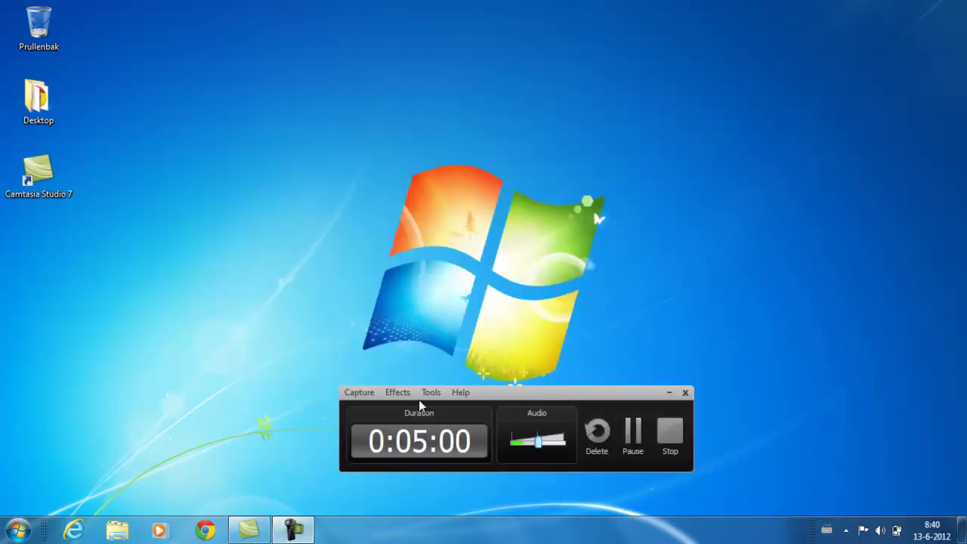
{"action": "left_click_drag", "start_coordinate": [546, 393], "coordinate": [516, 279]}
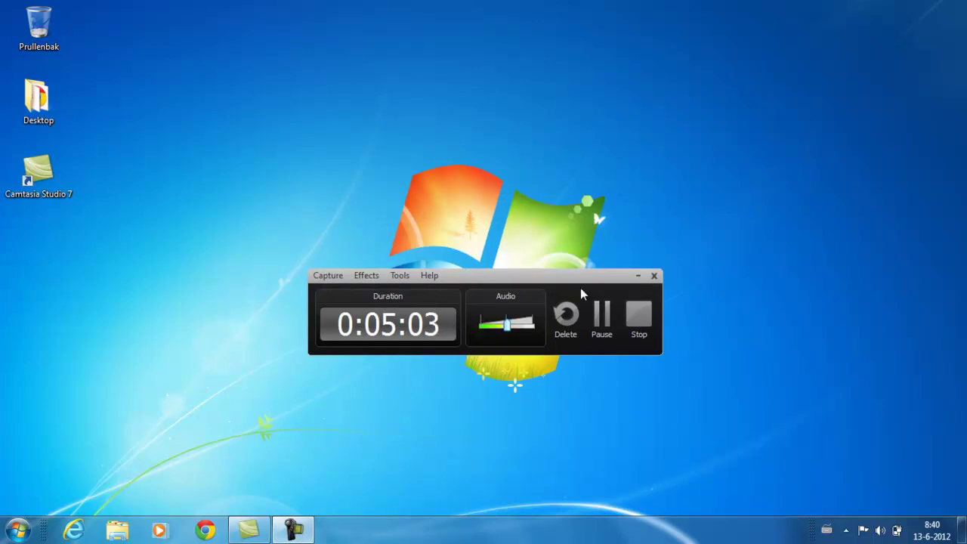
{"action": "left_click_drag", "start_coordinate": [583, 282], "coordinate": [586, 255]}
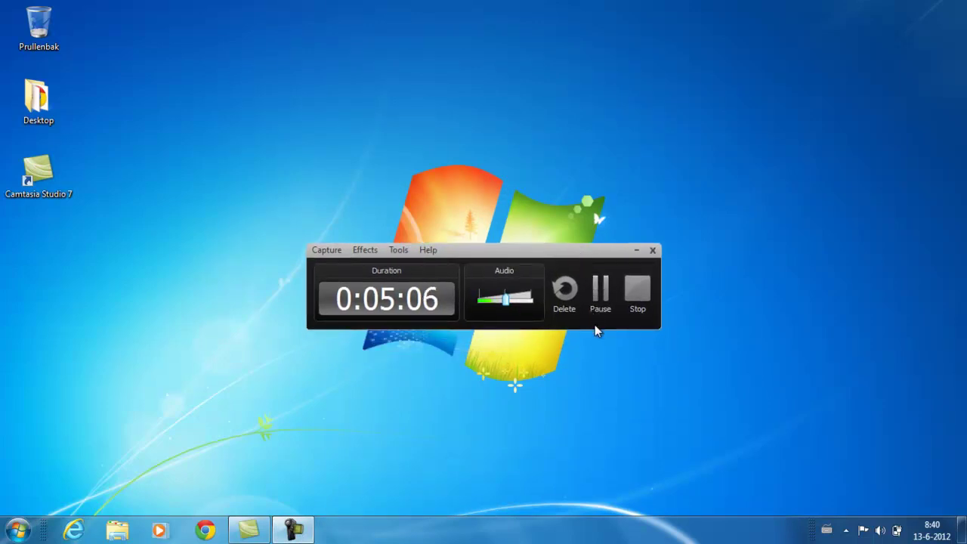